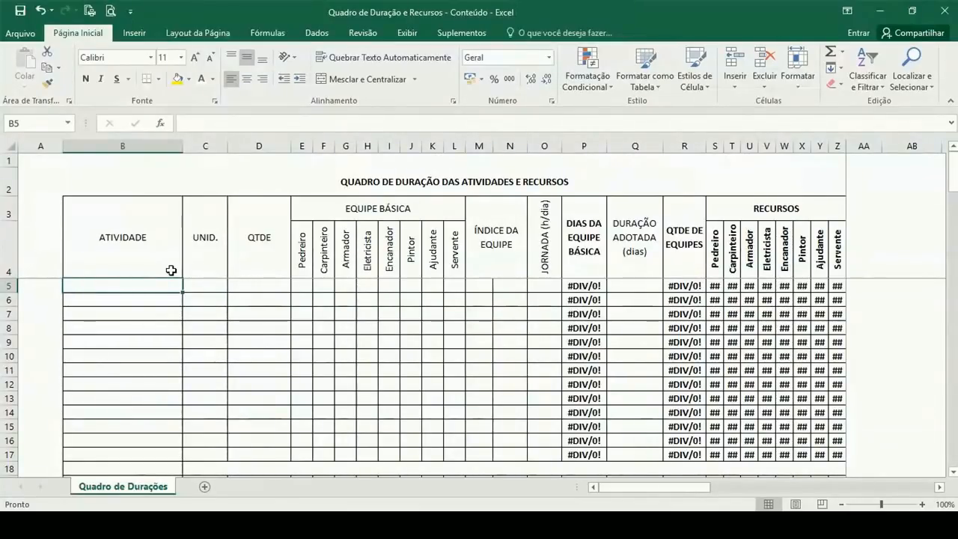
Review the table title and the activity, unit, quantity, basic team, team index and daily working hours headings.
left_click(414, 175)
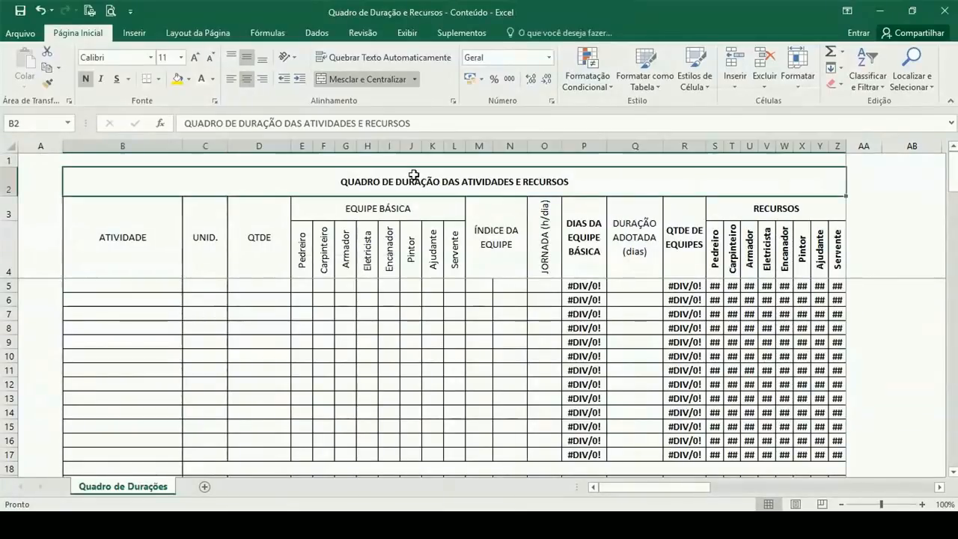
left_click(139, 244)
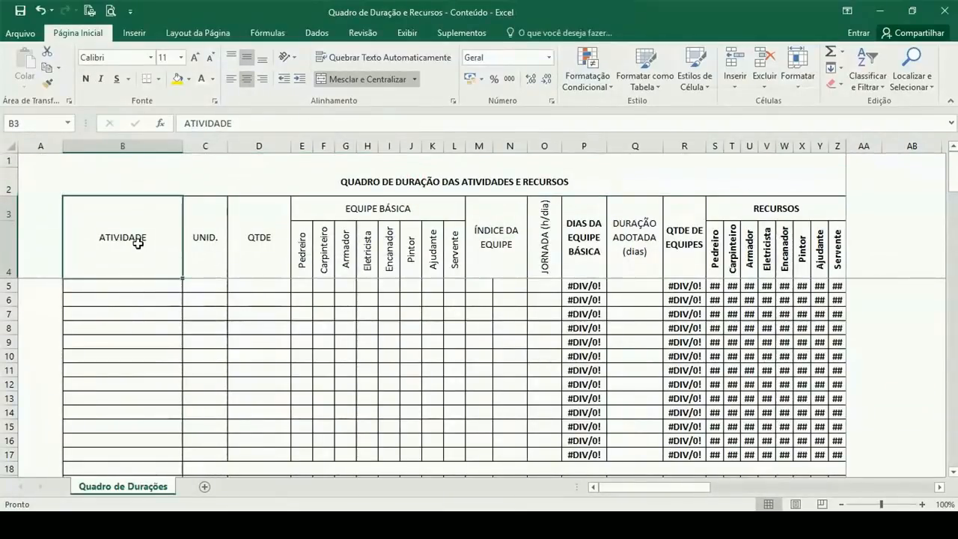
left_click(213, 248)
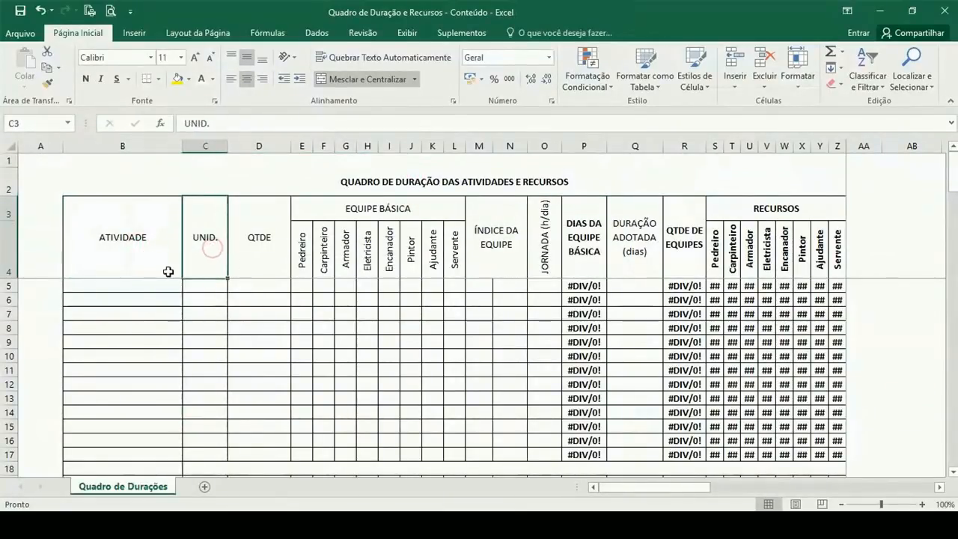
left_click(254, 249)
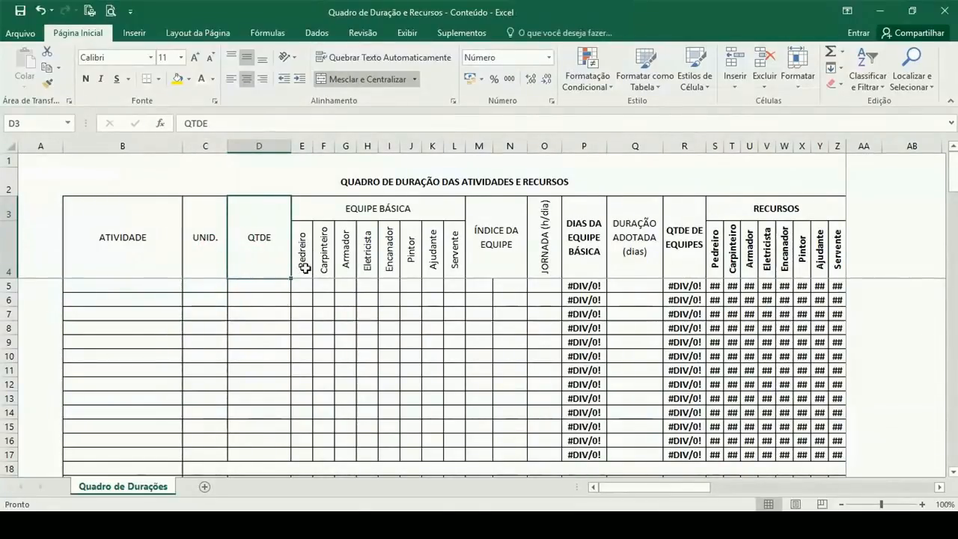
left_click(395, 211)
left_click_drag(299, 252, 454, 246)
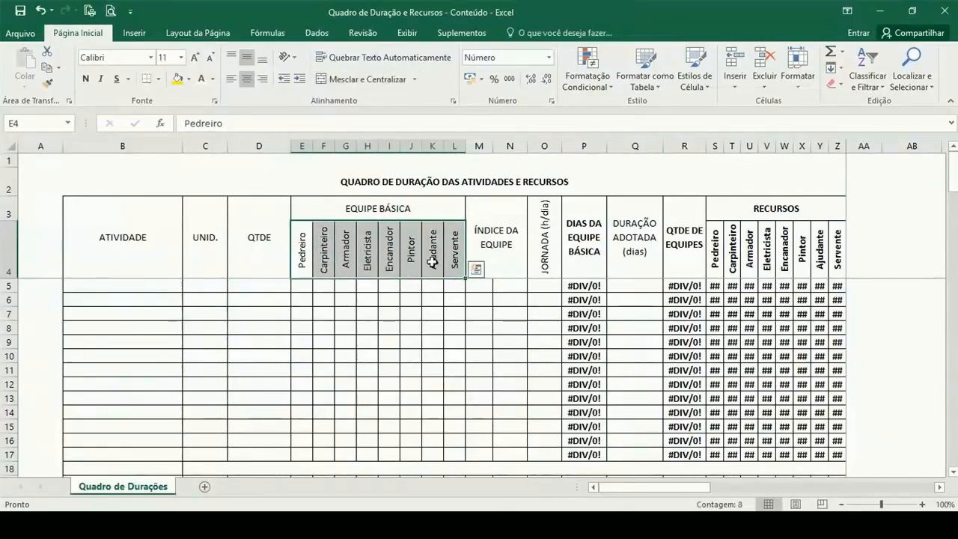
left_click(499, 239)
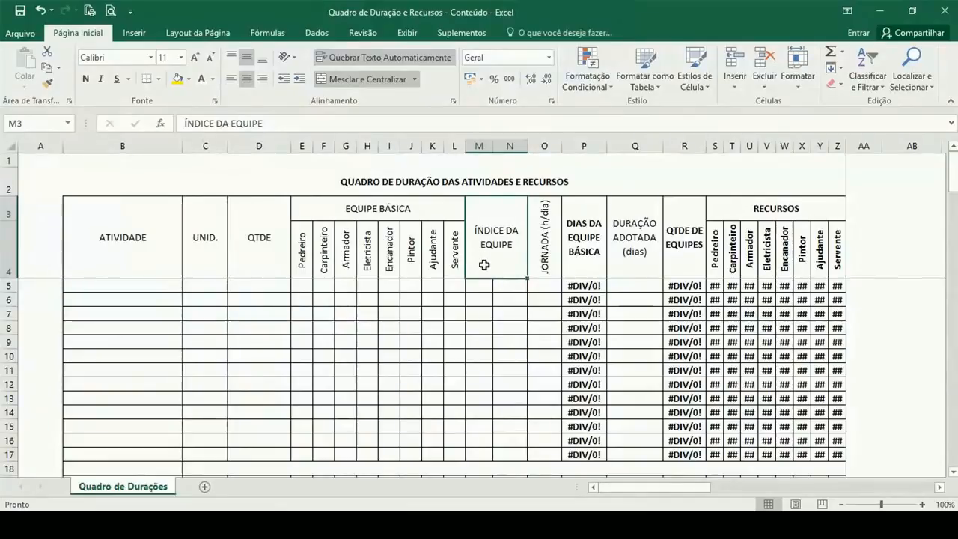
left_click(543, 252)
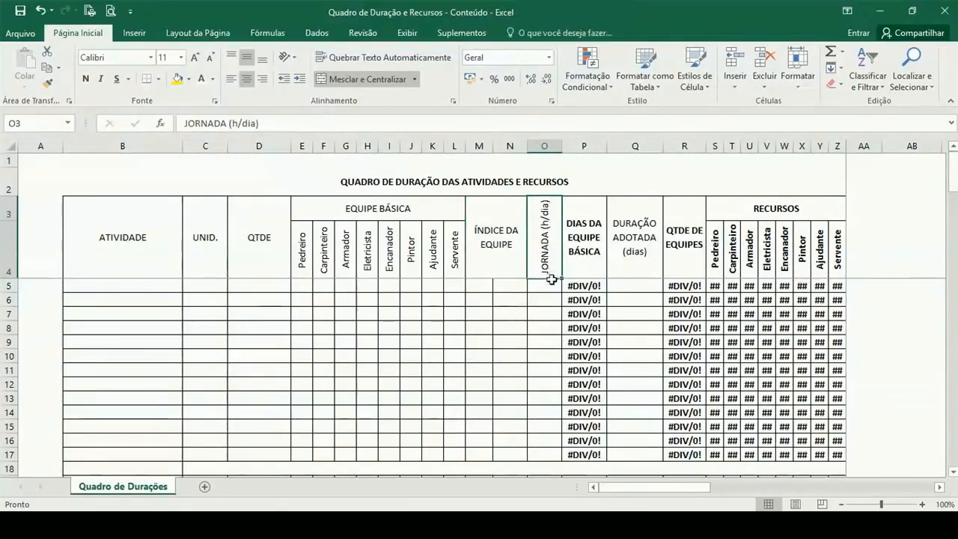
Examine the basic team days, adopted duration, number of teams and resources headings of the table.
left_click(576, 243)
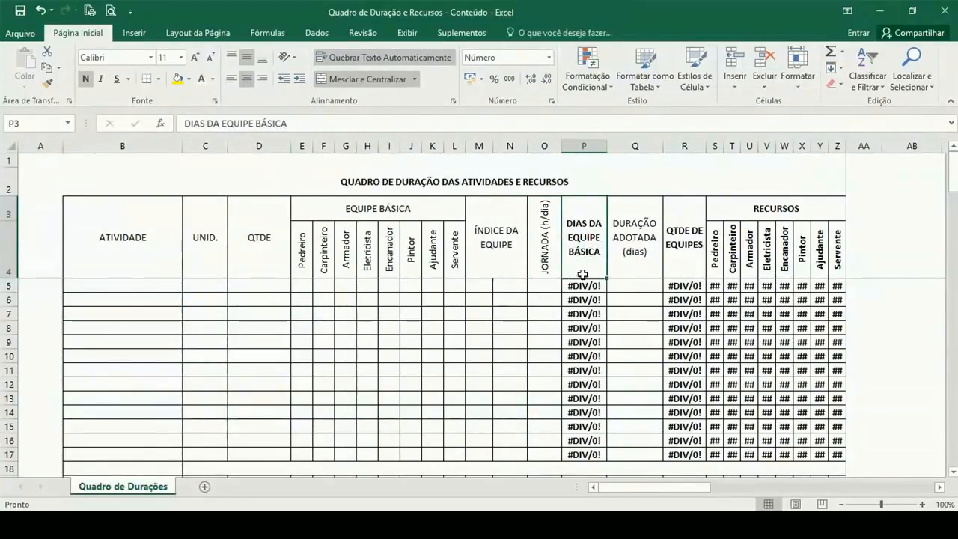
left_click(584, 146)
left_click(591, 243)
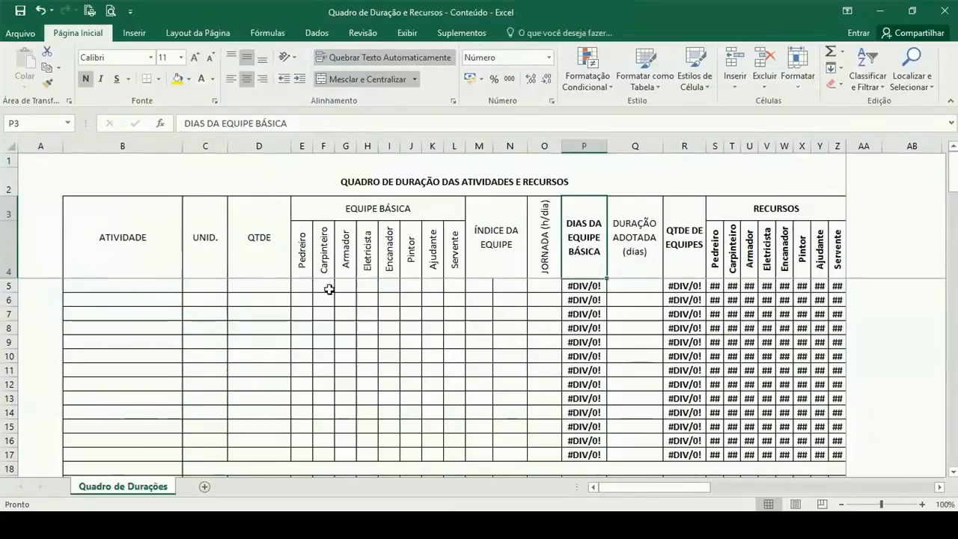
left_click(647, 237)
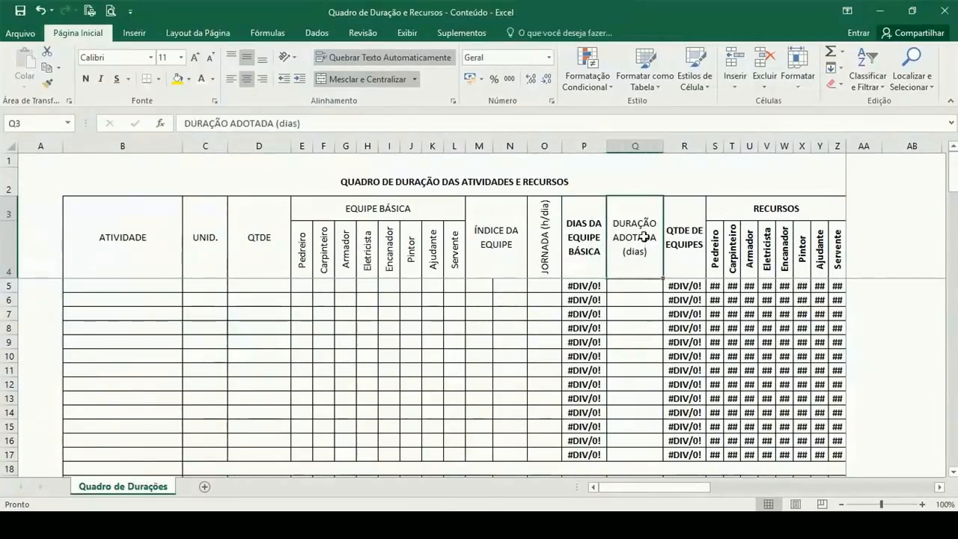
left_click(648, 287)
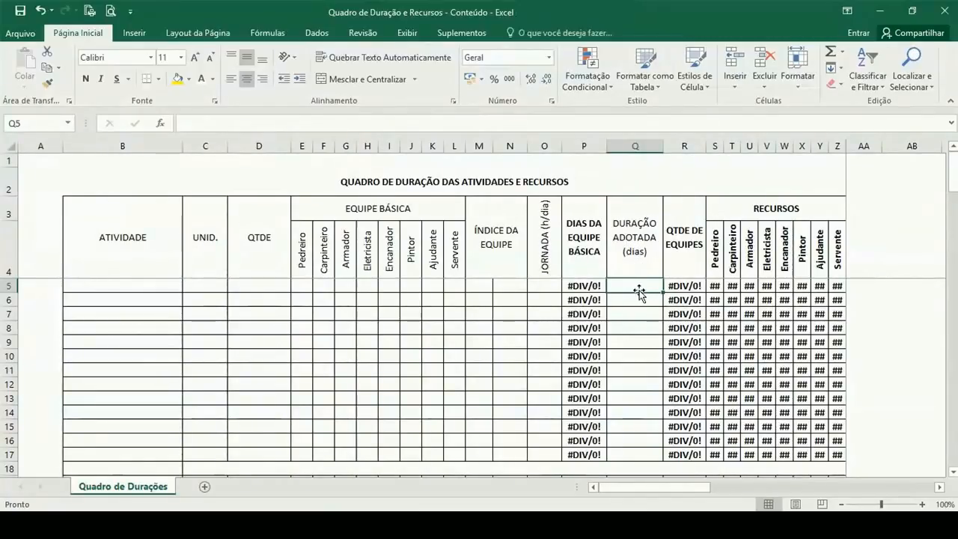
left_click(689, 249)
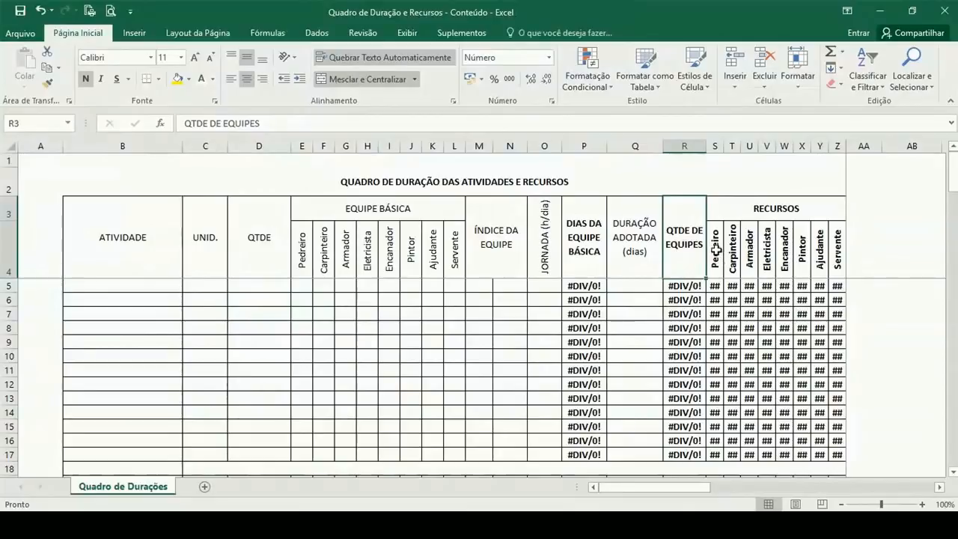
left_click_drag(714, 251, 835, 249)
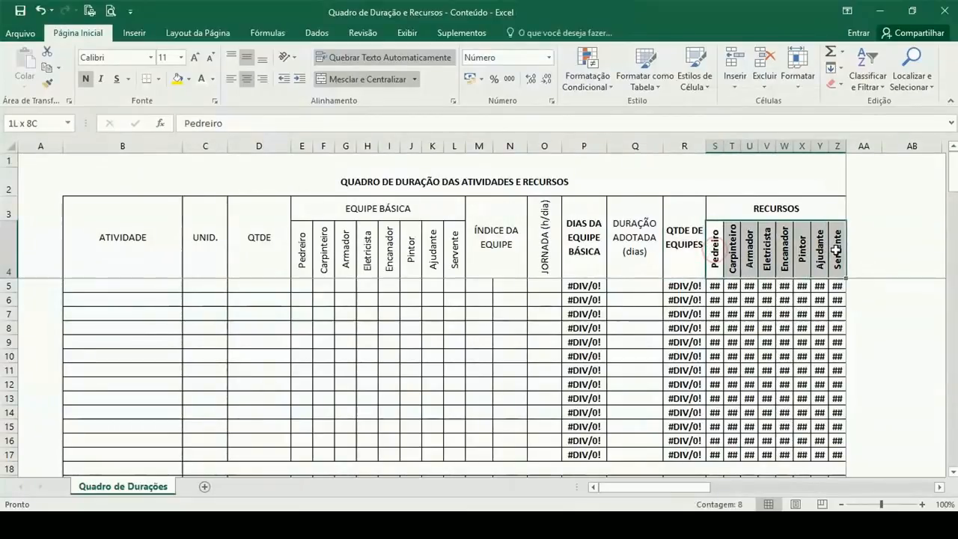
left_click(633, 284)
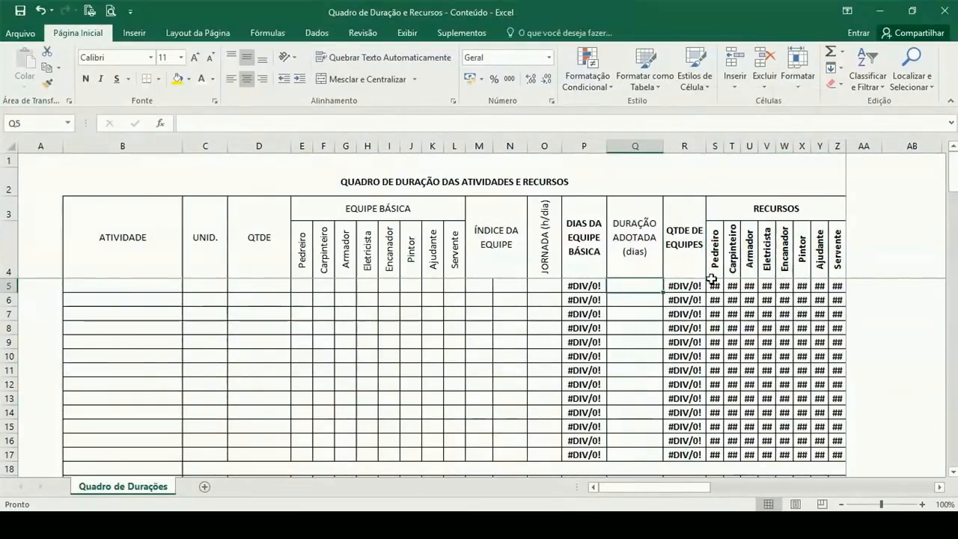
left_click_drag(716, 245, 824, 246)
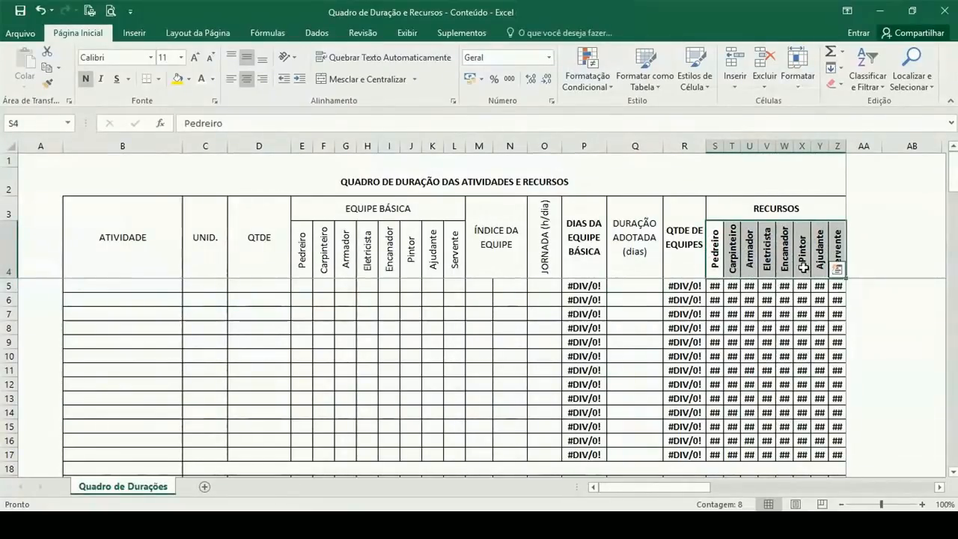
left_click(646, 288)
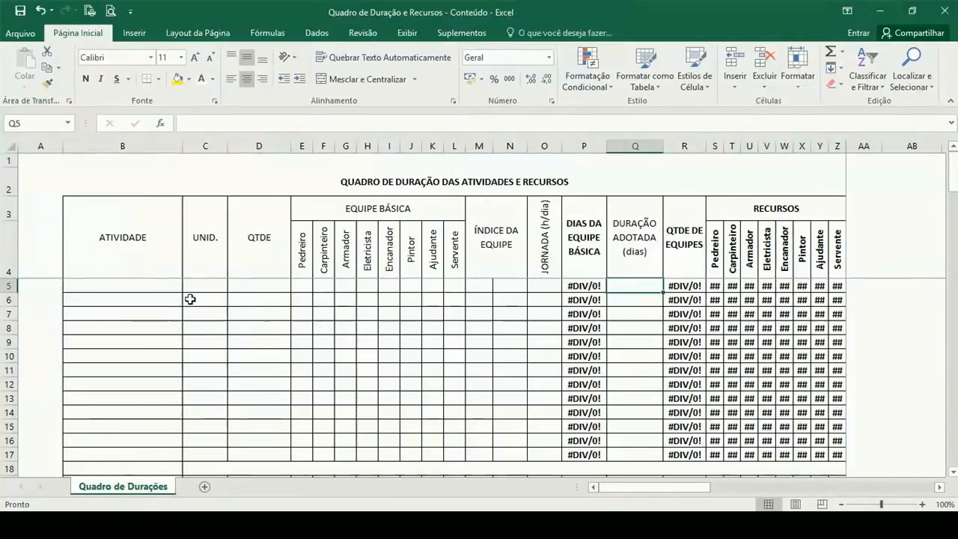
Enter the activity "concreto" in B5 with the unit m³ in C5.
left_click(140, 288)
left_click(143, 288)
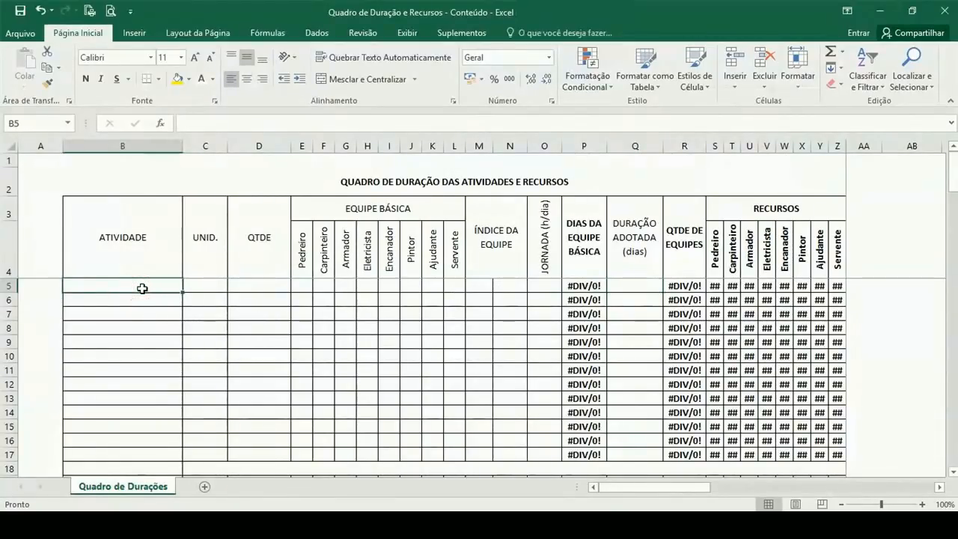
type("c")
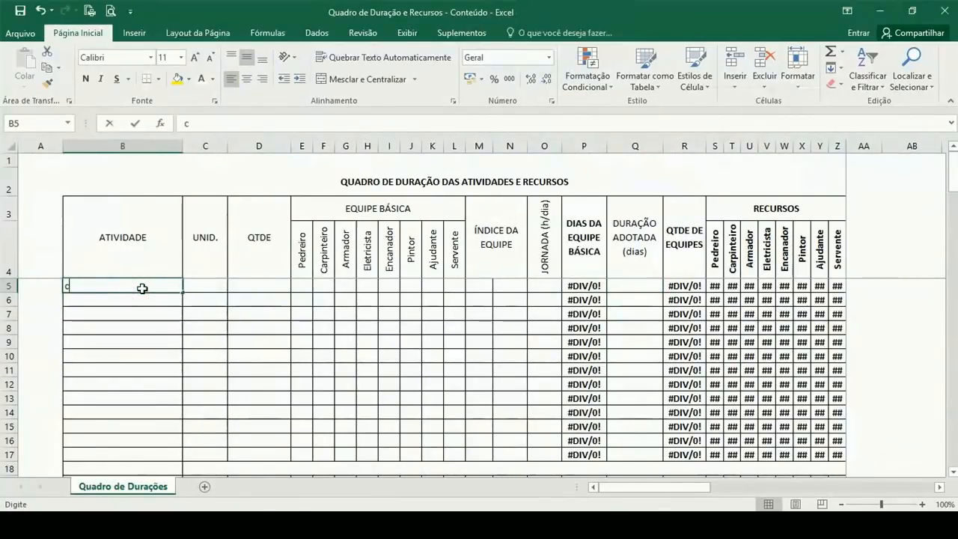
type("oncrte")
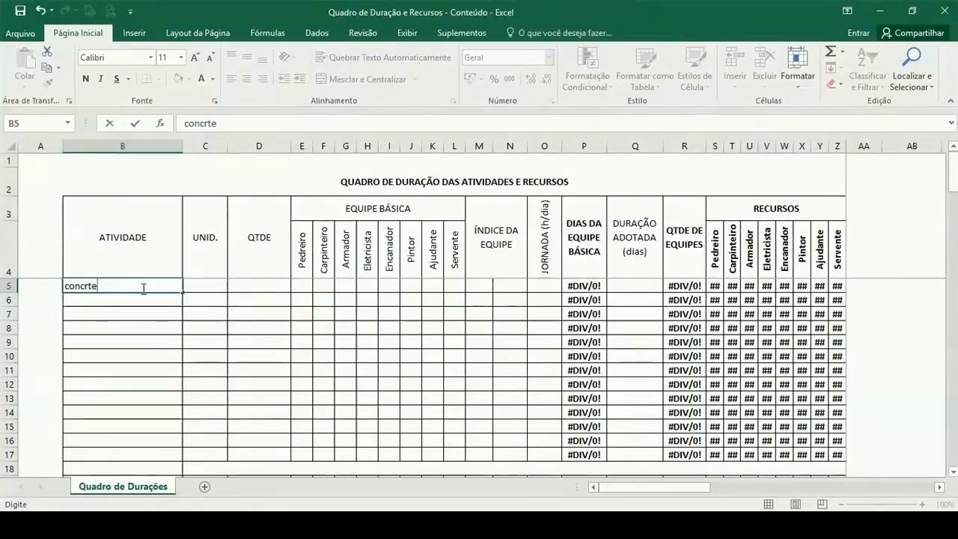
key("BackSpace")
key("BackSpace")
key("BackSpace")
type("reto")
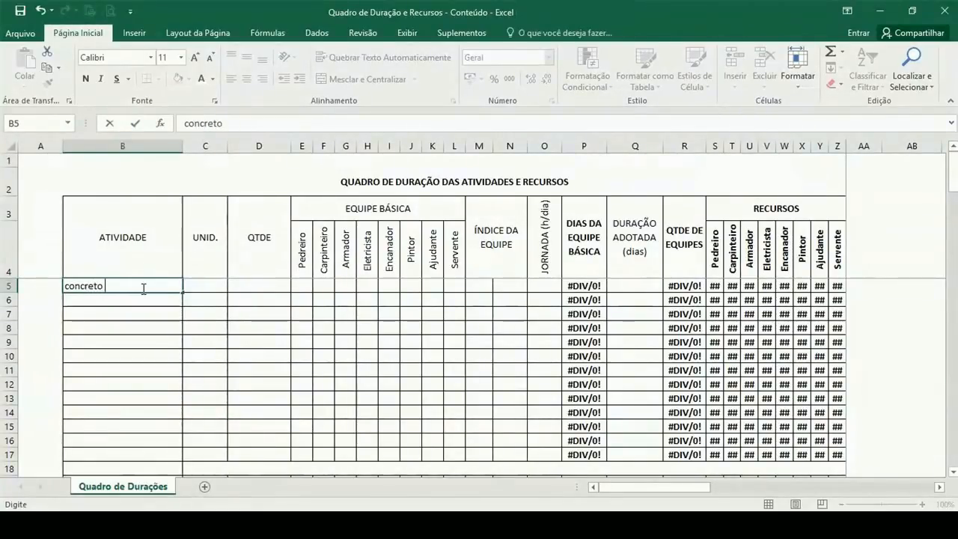
key("Tab")
type("m")
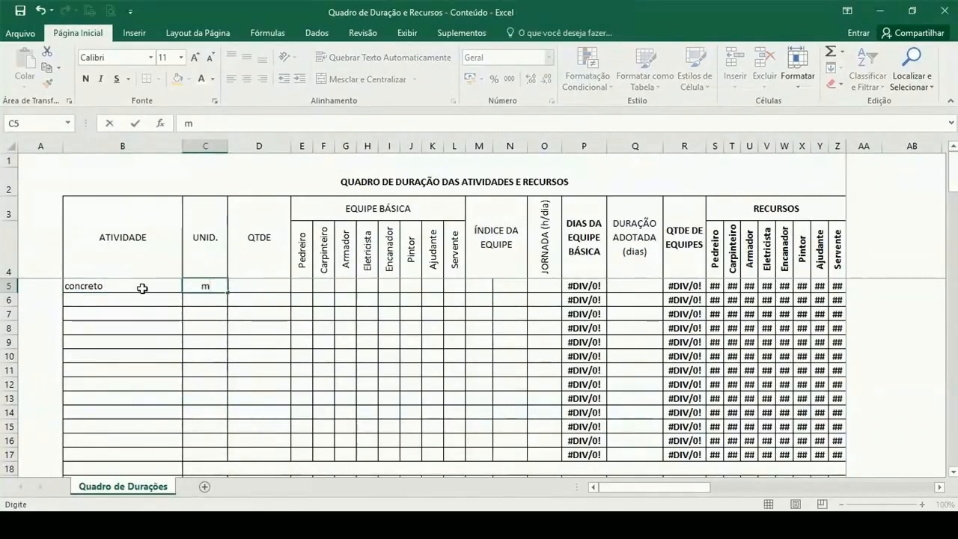
type("³")
key("Tab")
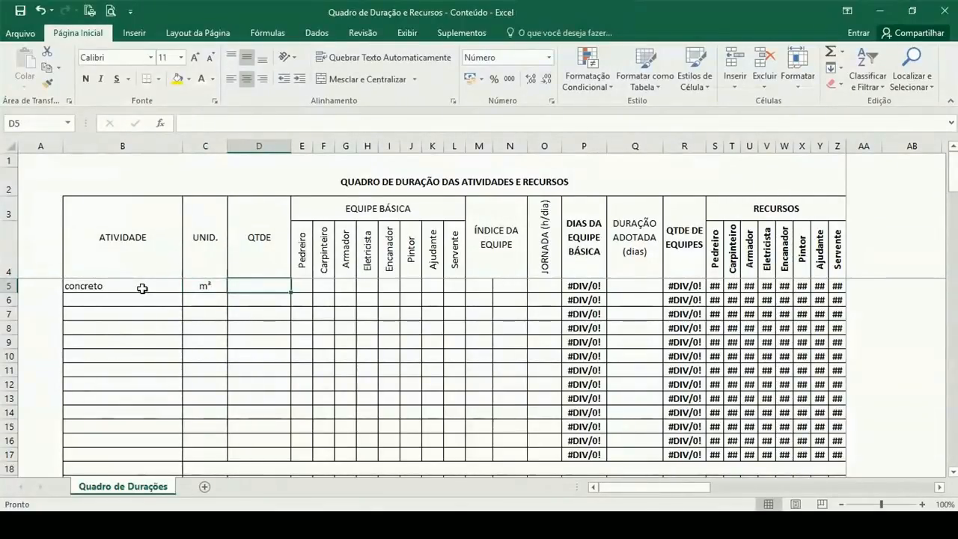
Set the quantity of the concreto activity in D5 to 30.
key("Page_Down")
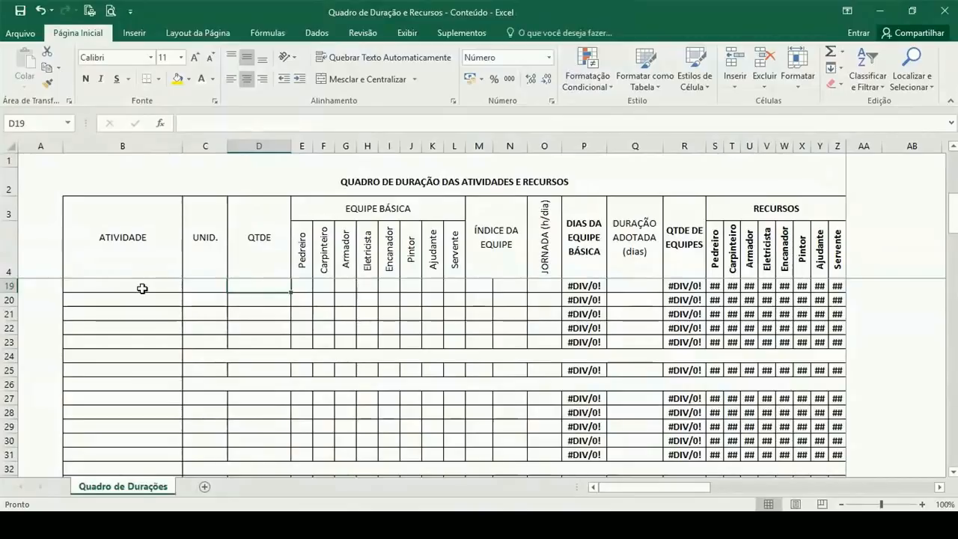
scroll(87, 325, "up", 3)
scroll(87, 326, "up", 2)
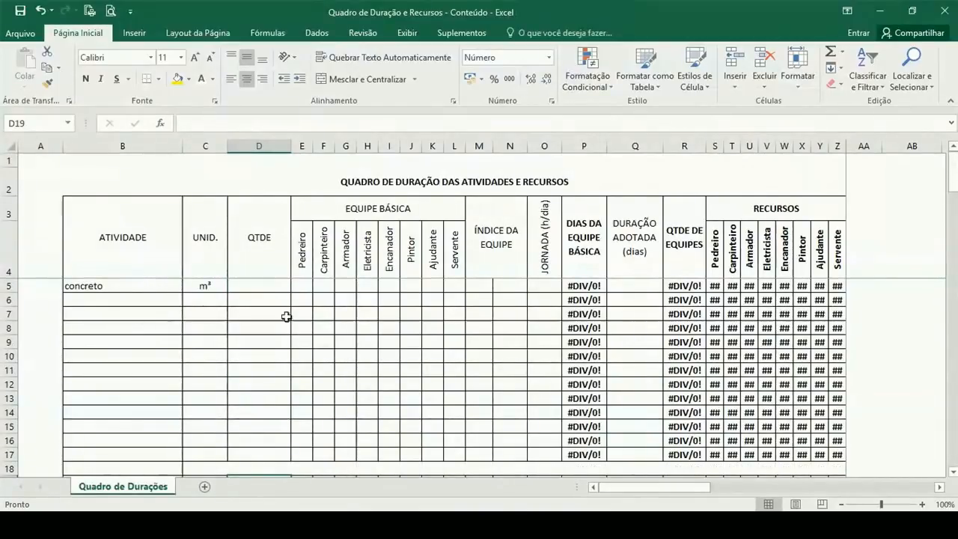
left_click(257, 288)
type("30")
key("Tab")
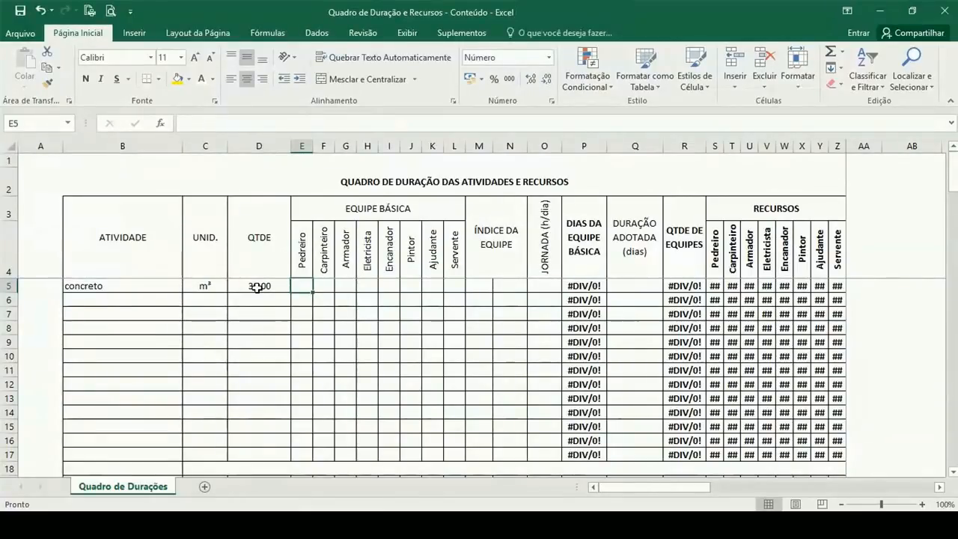
Enter 0,363 as the team index of the concreto activity in M5.
key("Right")
key("Right")
key("Right")
key("Right")
key("Right")
key("Right")
key("Right")
key("Right")
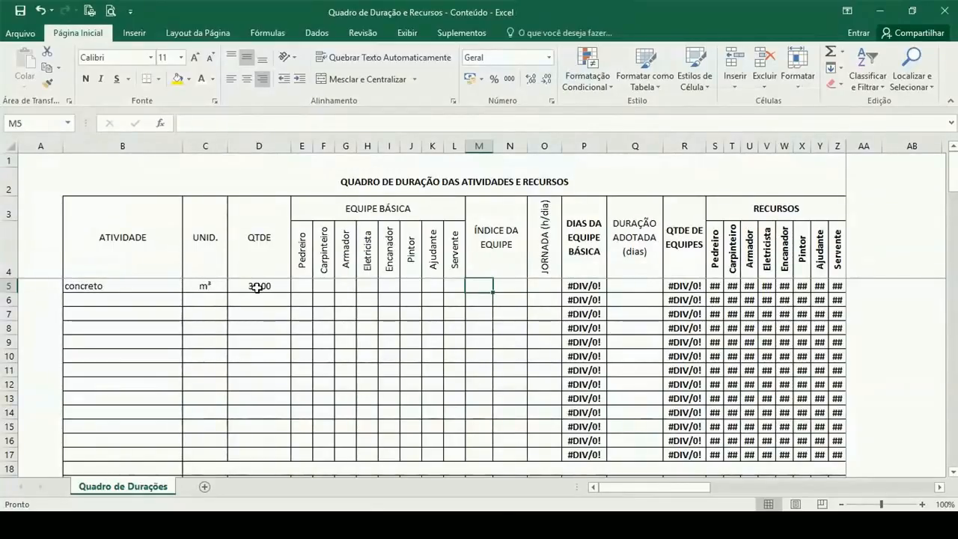
type("0,")
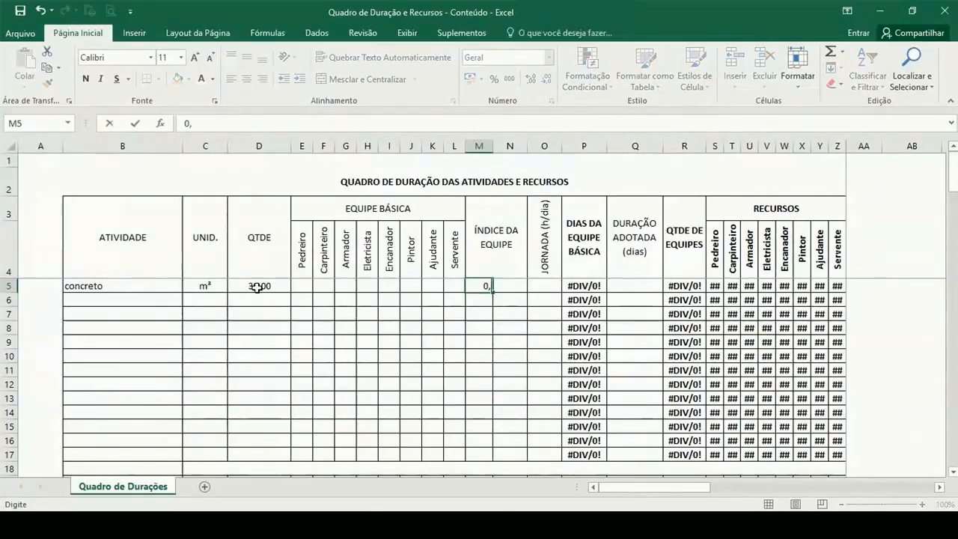
type("36")
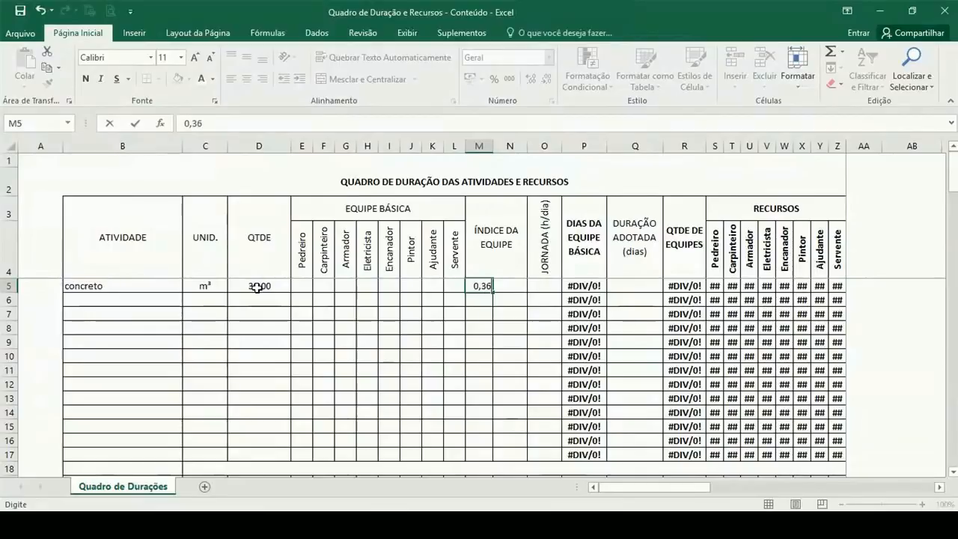
type("3")
key("ctrl+Return")
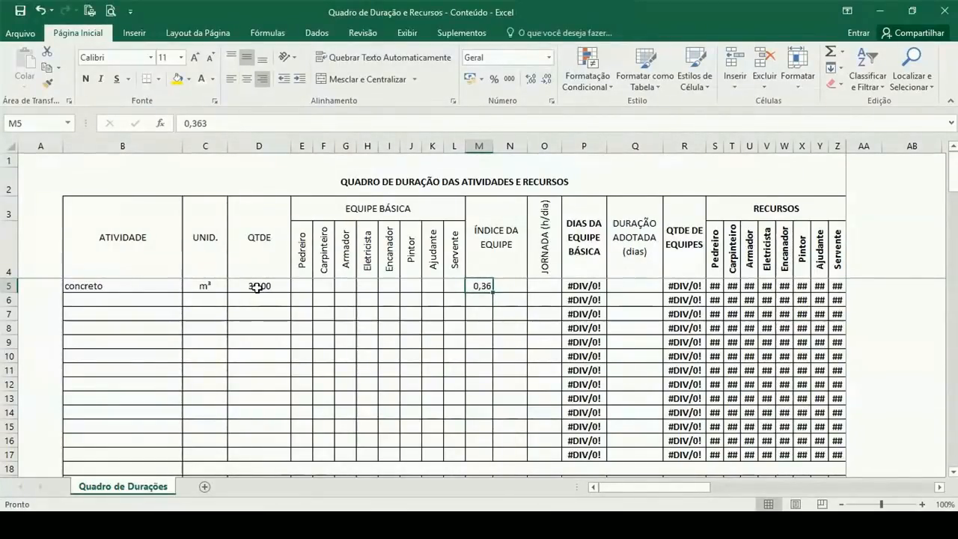
Enter m³/h as the unit of the concreto team index in N5.
key("Tab")
type("h")
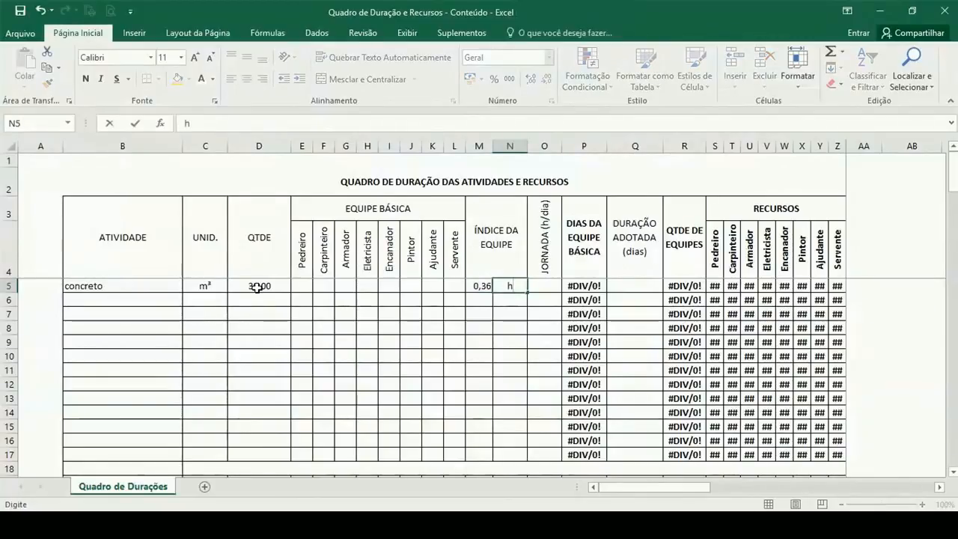
type("/")
key("BackSpace")
key("BackSpace")
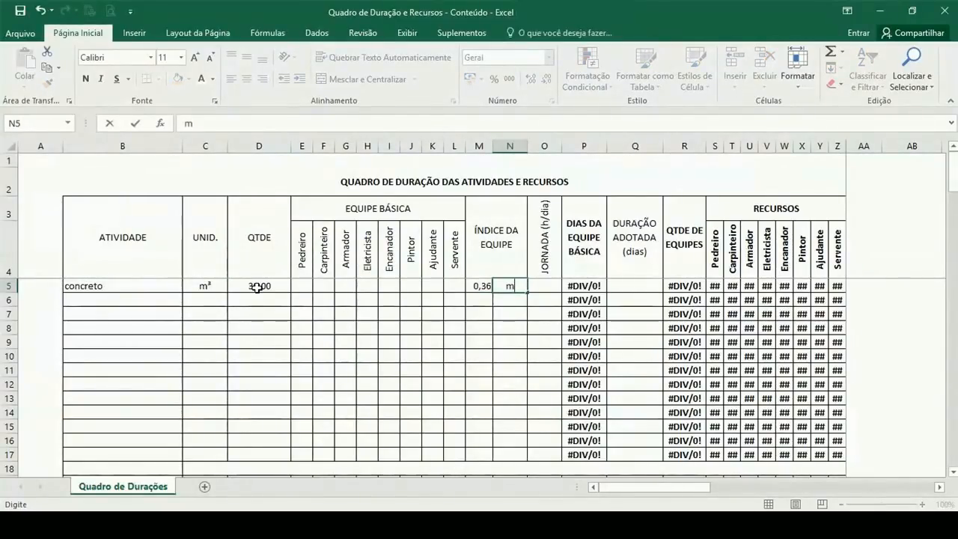
type("m³")
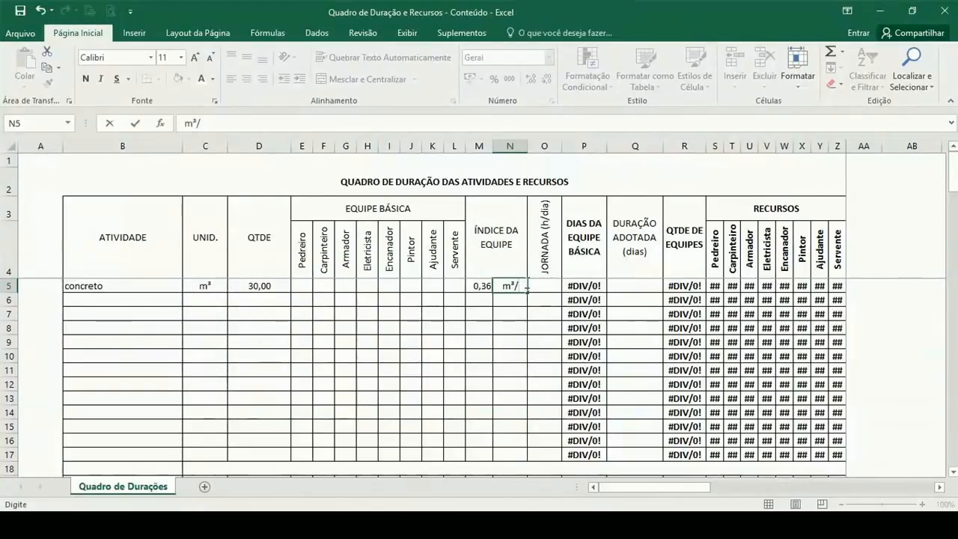
type("/h")
key("Left")
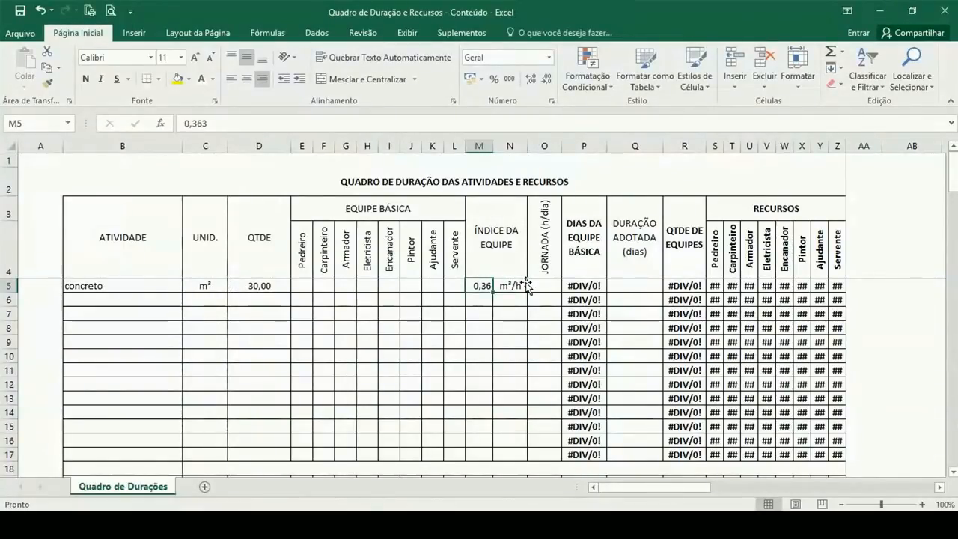
Change the unit of the concreto team index in N5 to h/m³.
key("Right")
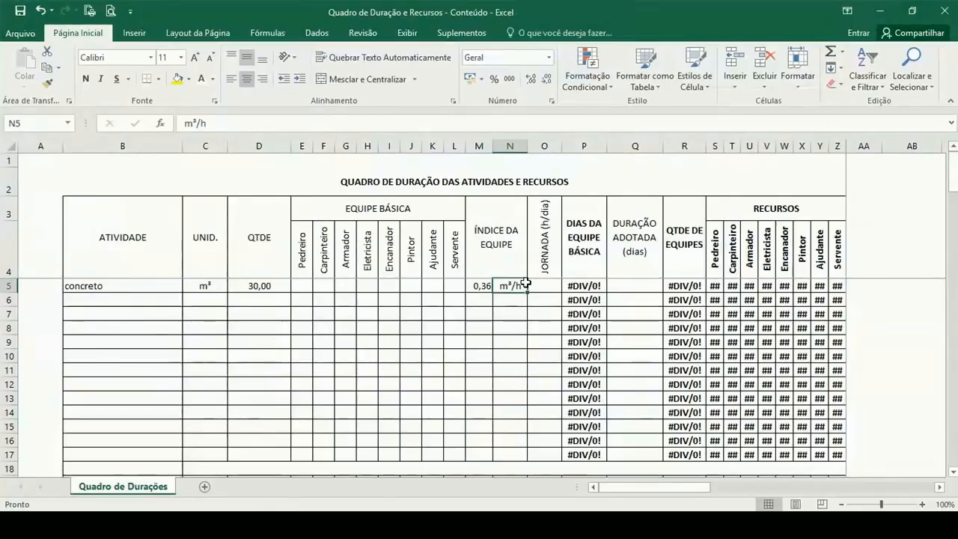
type("h")
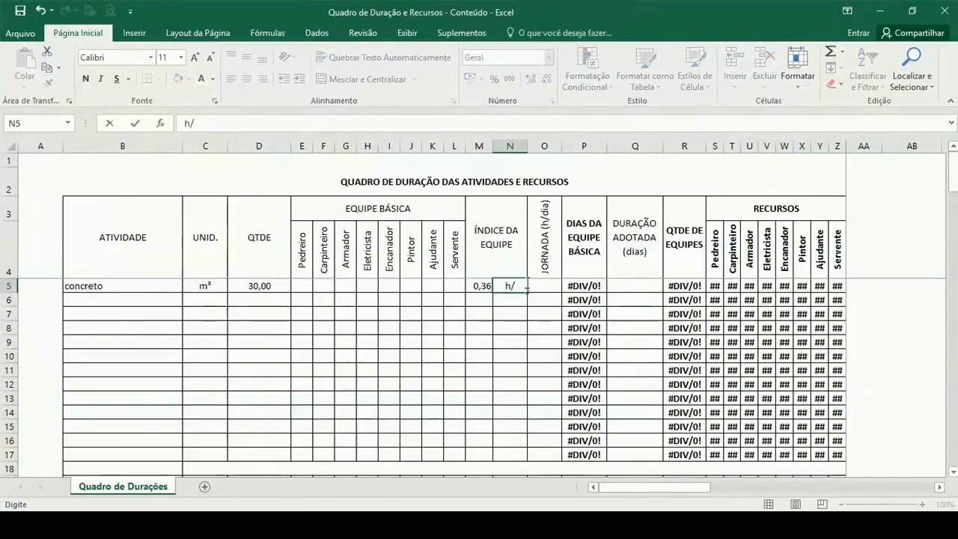
type("/m³")
key("Right")
key("Left")
key("Left")
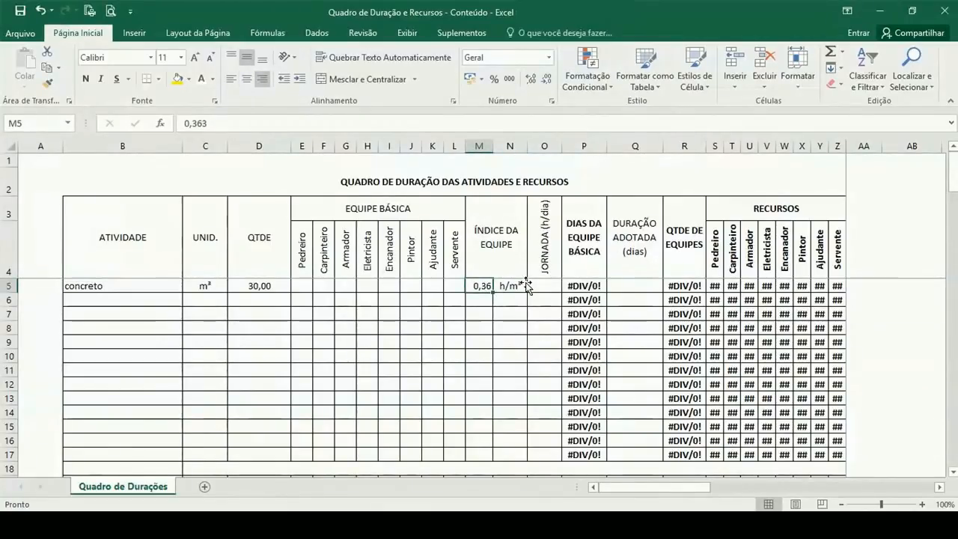
Review the basic team cells and the team index of the concreto row, from E5 to N5.
key("Right")
key("Left")
key("Left")
key("Left")
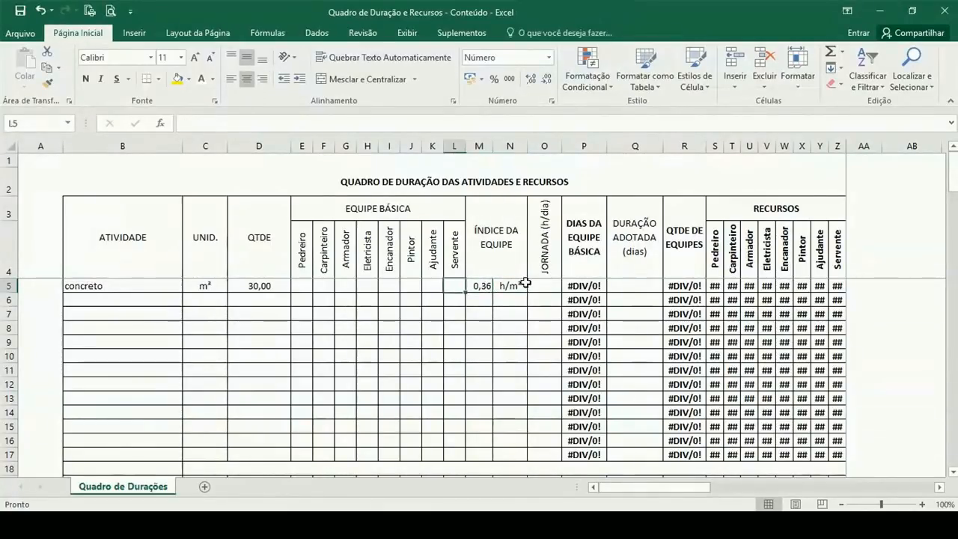
key("Left")
key("Left")
key("Left")
key("Left")
key("Left")
key("Left")
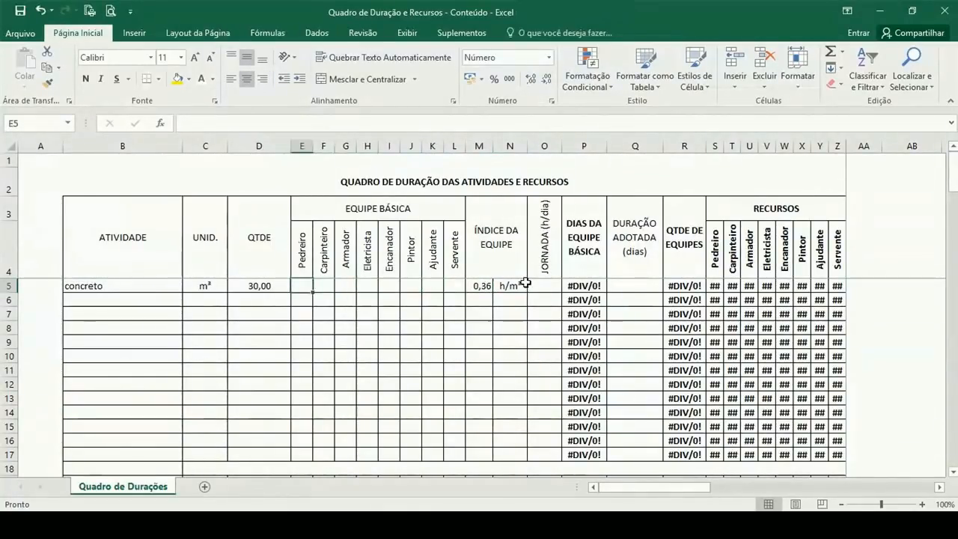
key("Right")
key("Right")
key("Right")
key("Right")
key("Right")
key("Right")
key("Right")
key("Right")
key("Right")
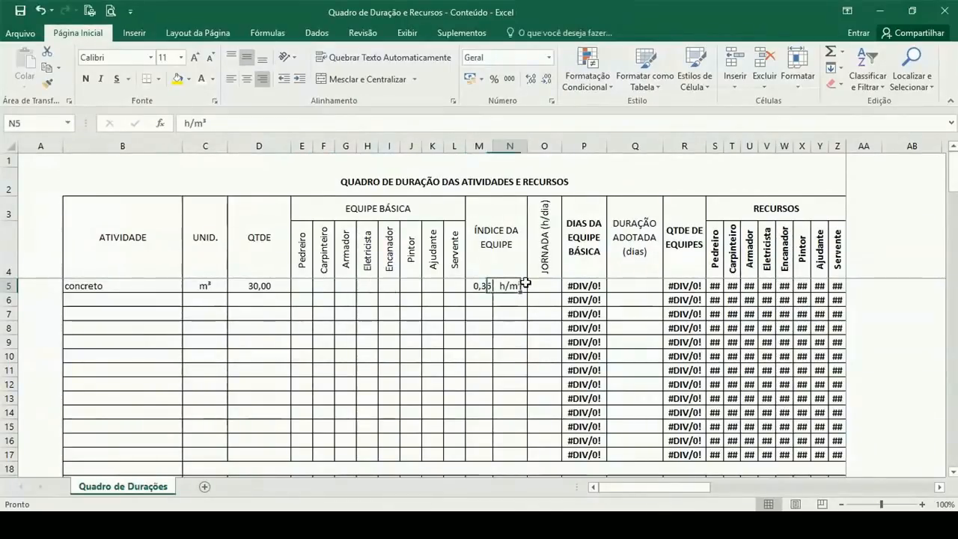
key("Left")
key("Right")
key("Left")
key("Left")
key("Right")
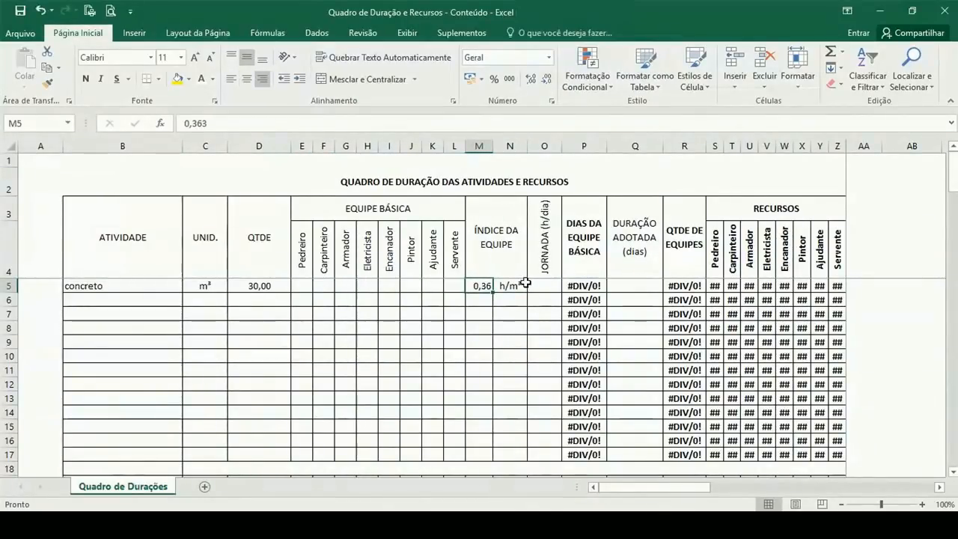
Set the number of Pedreiro workers in the concreto basic team in E5 to 1.
key("Left")
key("Left")
key("Left")
key("Left")
key("Left")
key("Left")
key("Left")
key("Left")
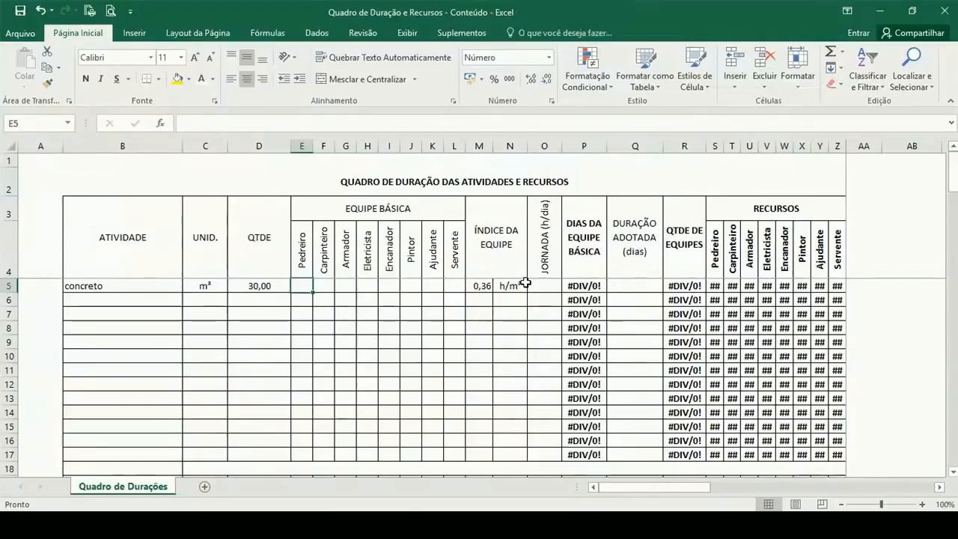
type("1")
key("Right")
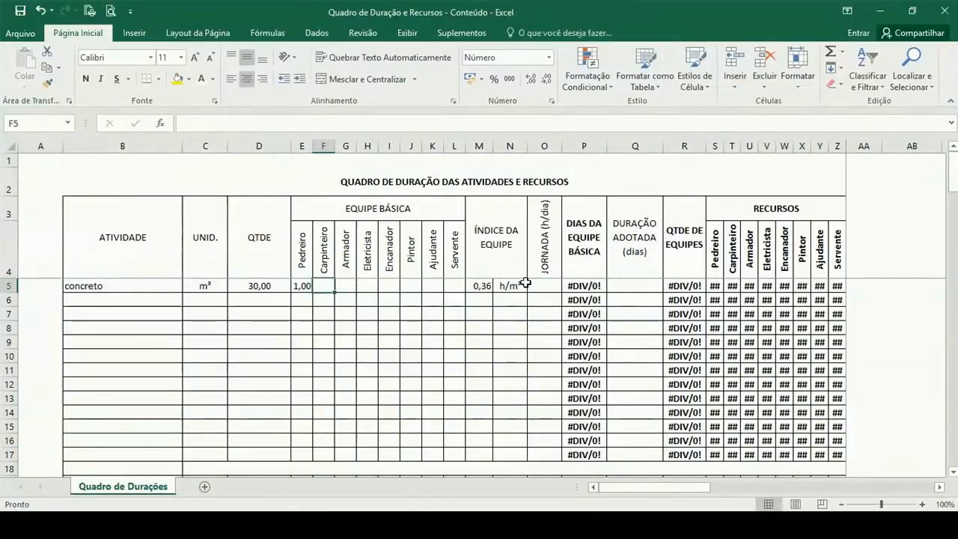
Set the number of Servente workers in the concreto basic team in L5 to 1,5.
key("Right")
key("Right")
key("Right")
key("Right")
key("Right")
key("Right")
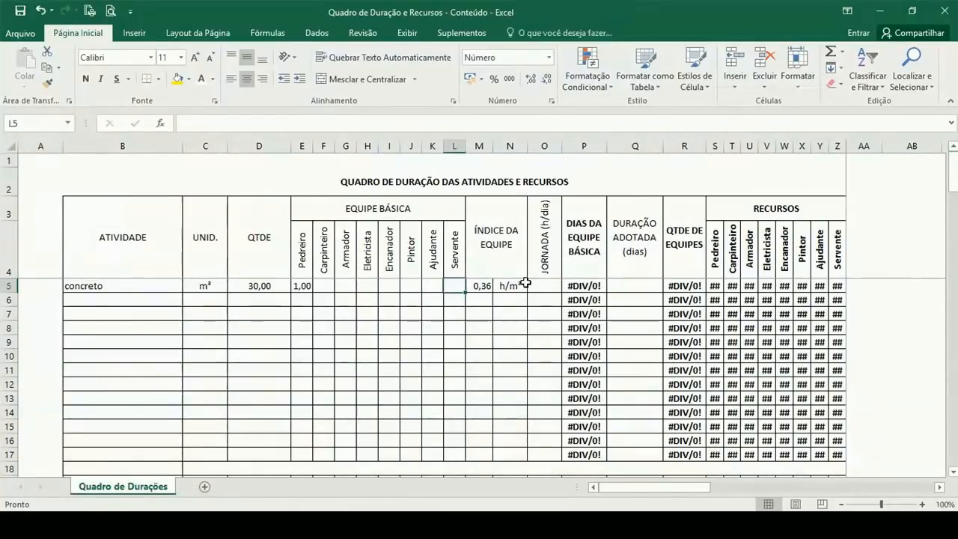
key("Right")
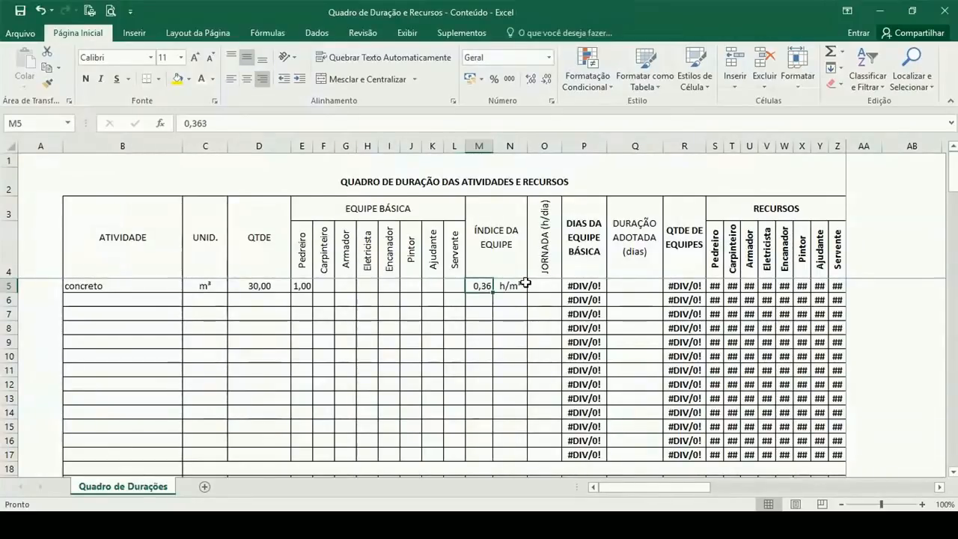
key("Left")
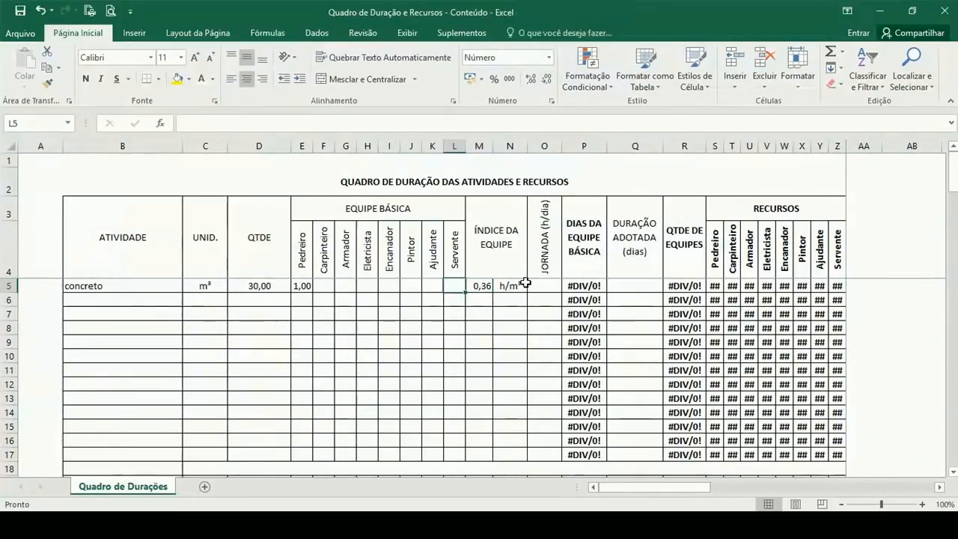
type("1,5")
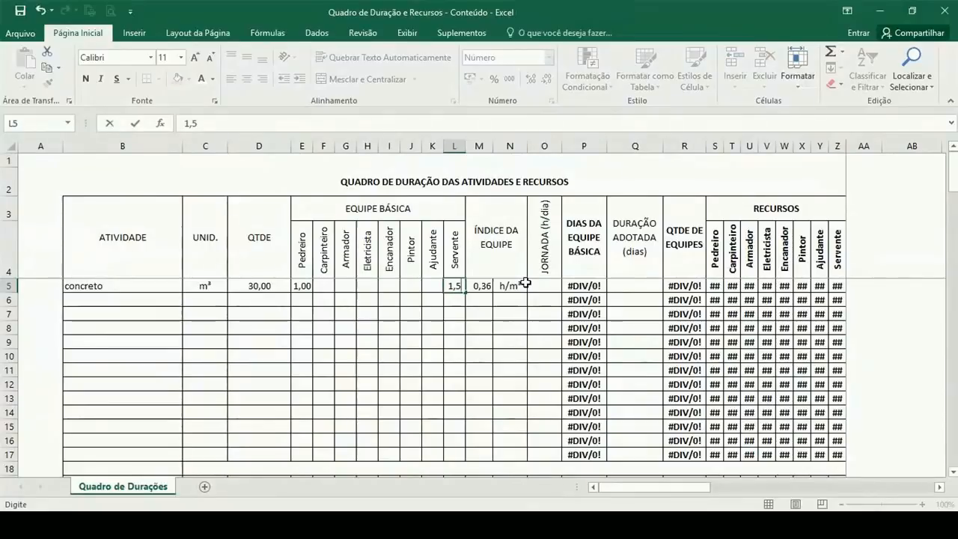
key("Right")
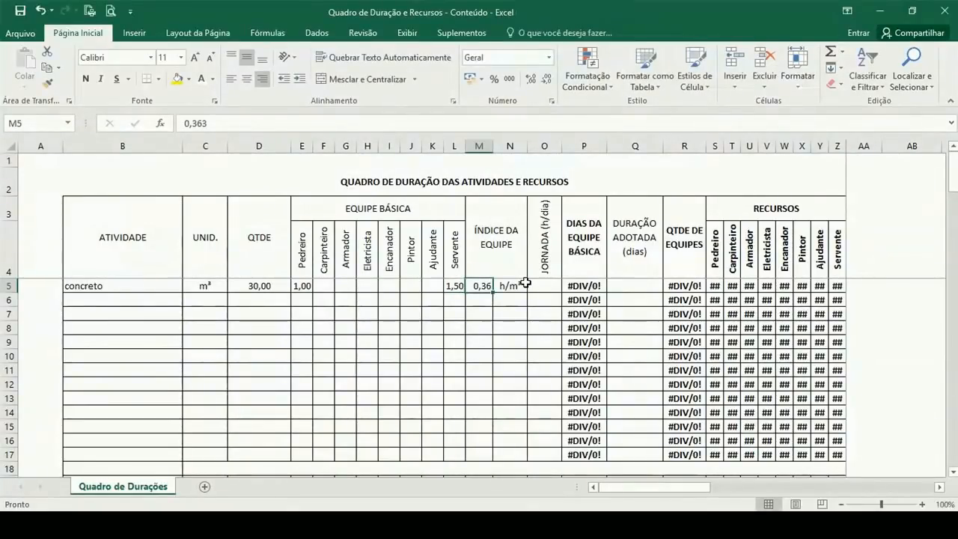
Enter a workday (jornada) of 8 h/dia for the concreto activity in O5.
key("Right")
key("Right")
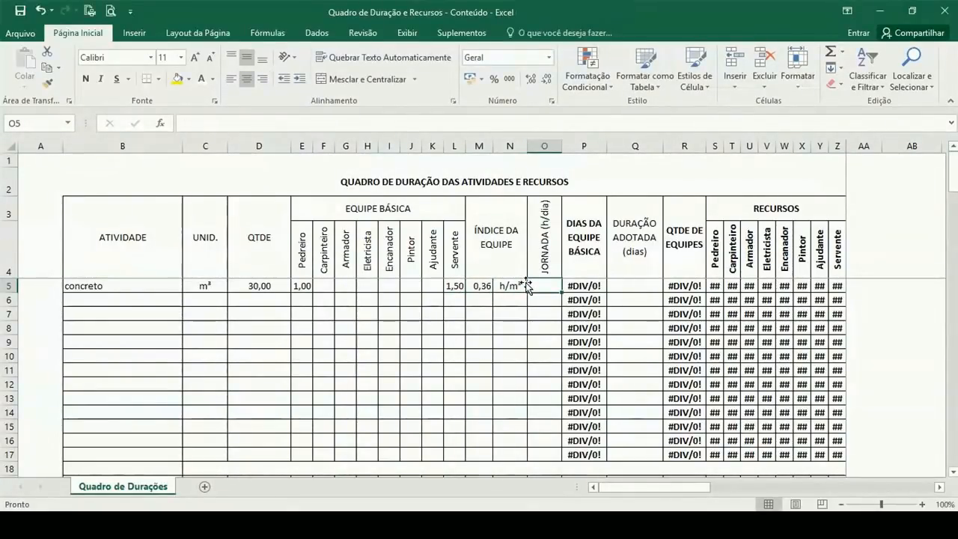
type("8")
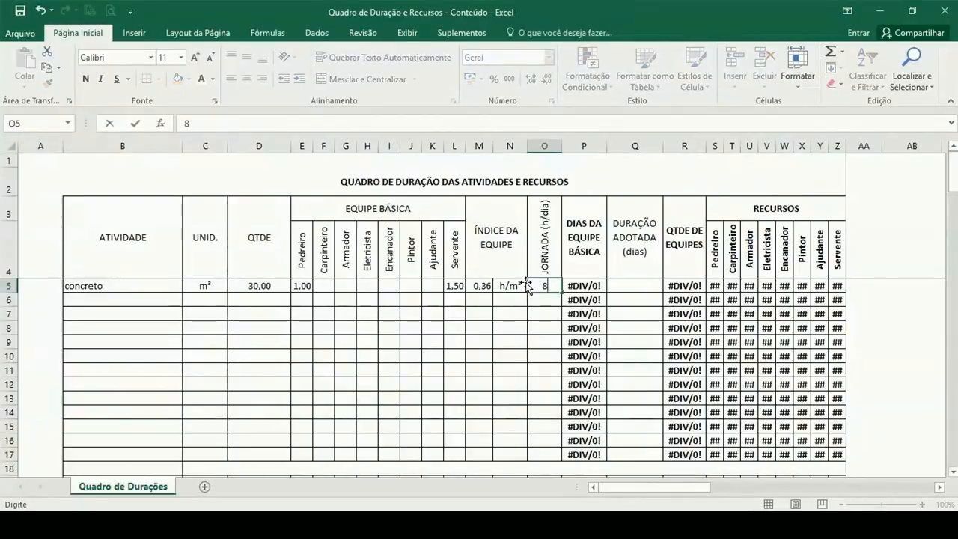
key("Left")
key("Right")
key("Right")
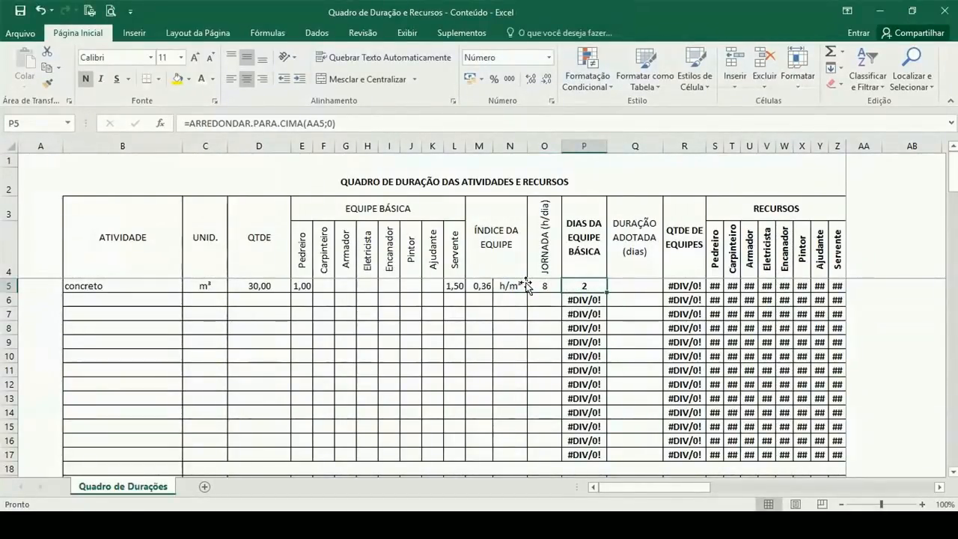
Review the concreto row's inputs against the basic team days calculated in P5.
key("Left")
key("Left")
key("Left")
key("Right")
key("Right")
key("Right")
key("Right")
key("Right")
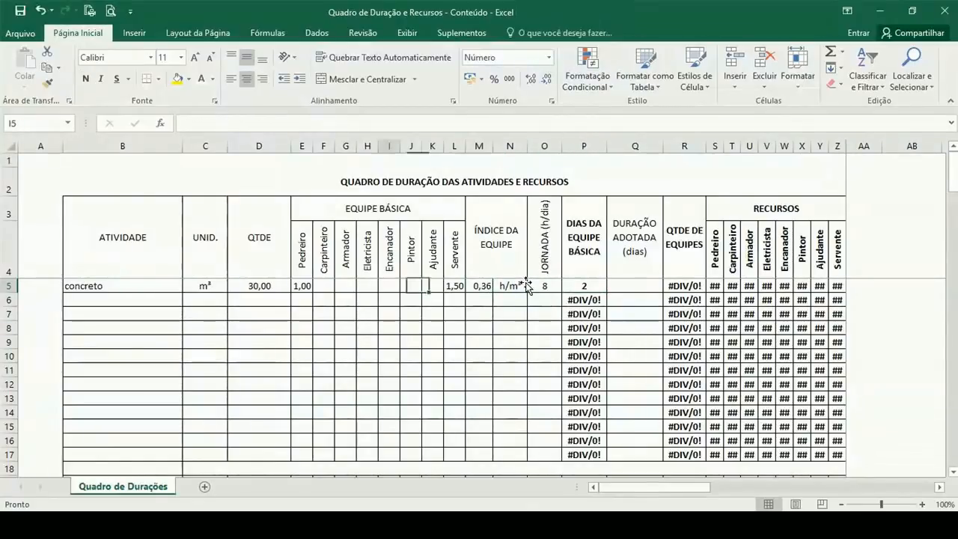
key("Left")
key("Left")
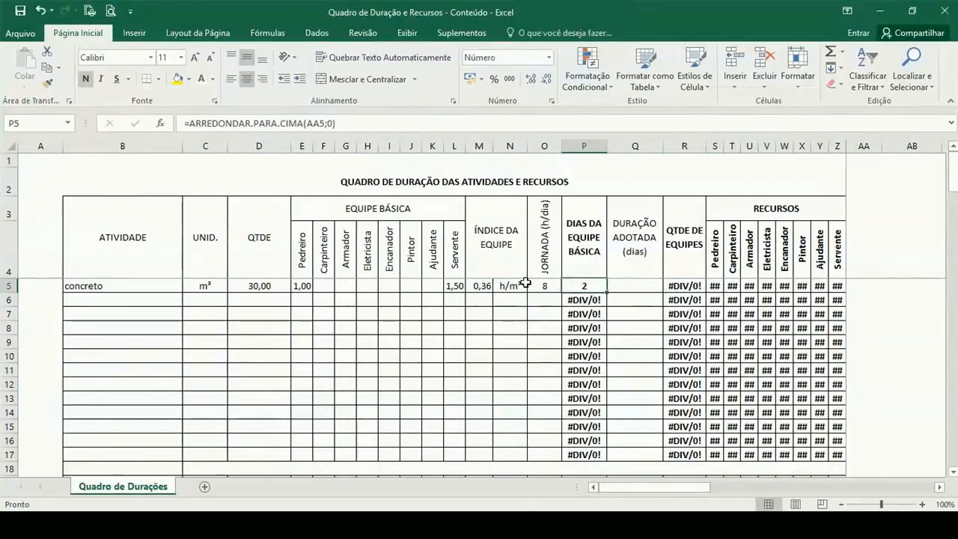
Set the adopted duration of the concreto activity in Q5 to 1 day.
key("Right")
type("1")
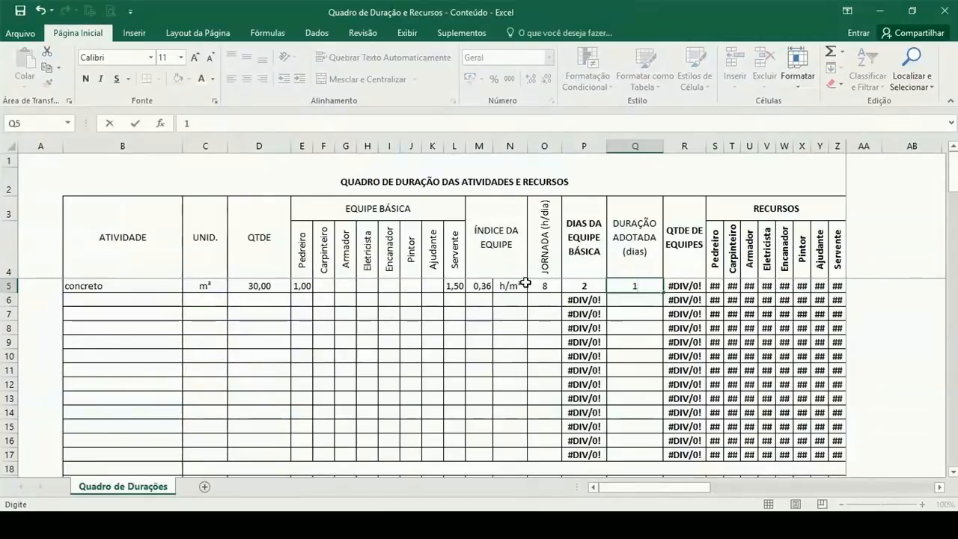
key("Right")
Examine the calculated resources of the concreto row from Pedreiro in S5 to Servente in Z5.
key("Right")
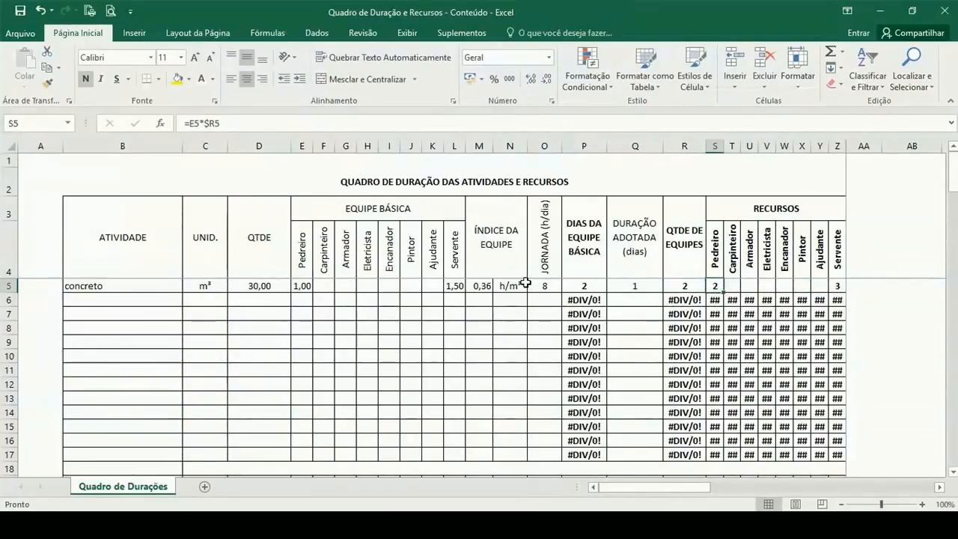
key("Right")
key("Right")
key("Right")
key("Right")
key("Right")
key("Right")
key("Right")
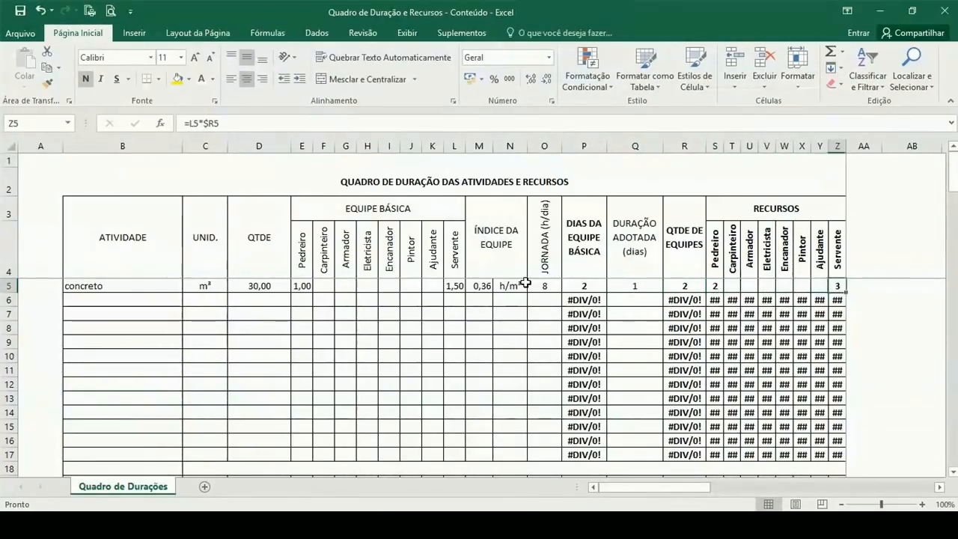
Change the adopted duration of the concreto activity in Q5 to 2 days.
key("Left")
key("Left")
key("Left")
key("Left")
key("Left")
key("Left")
key("Left")
key("Left")
key("Left")
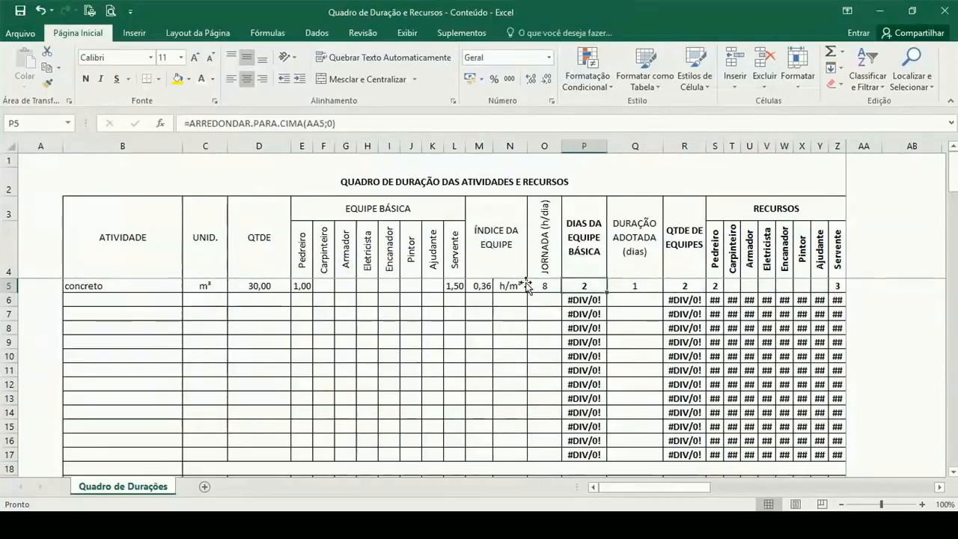
type("2")
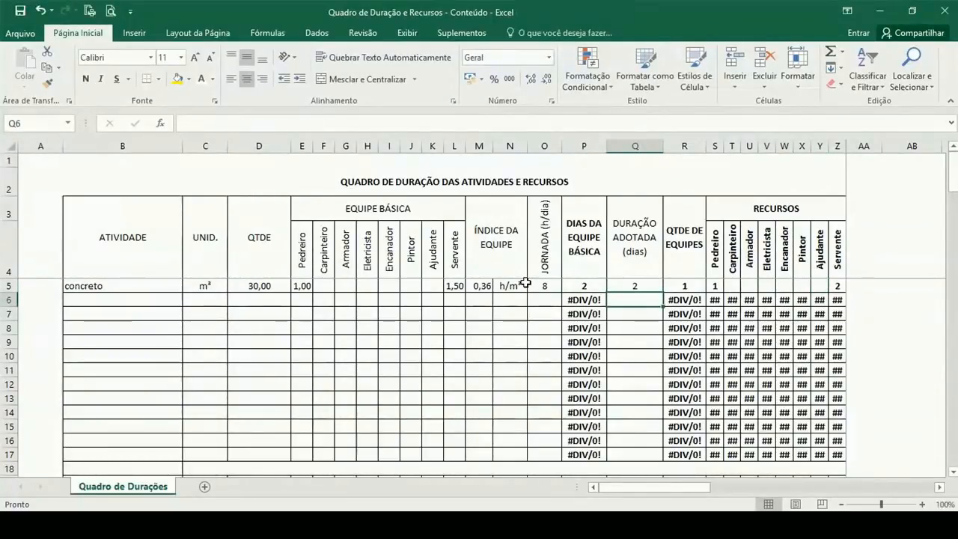
Check the number of teams and the resource quantities of the concreto row for the two-day duration.
key("Right")
key("Right")
key("Right")
key("Right")
key("Right")
key("Right")
key("Right")
key("Right")
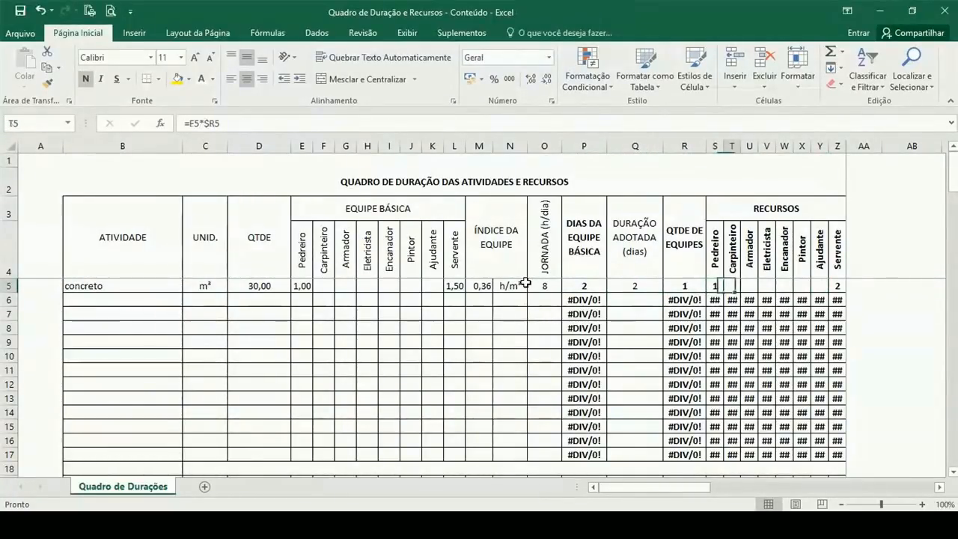
Change the quantity of the concreto activity in D5 to 10.
key("Left")
key("Left")
key("Left")
key("Left")
key("Left")
key("Left")
key("Left")
key("Left")
key("Left")
key("Left")
key("Left")
key("Left")
key("Left")
key("Left")
key("Left")
key("Left")
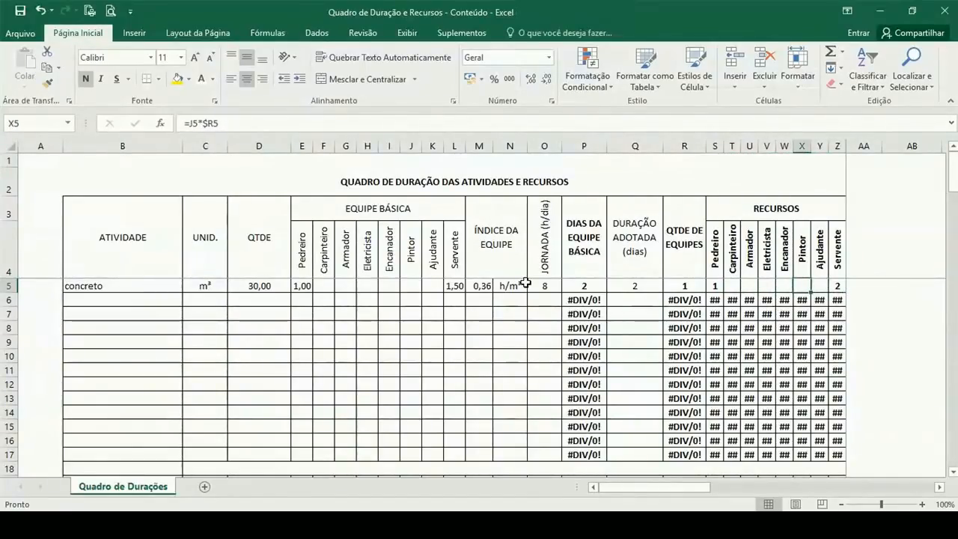
key("Left")
key("Left")
key("Left")
key("Left")
key("Left")
key("Left")
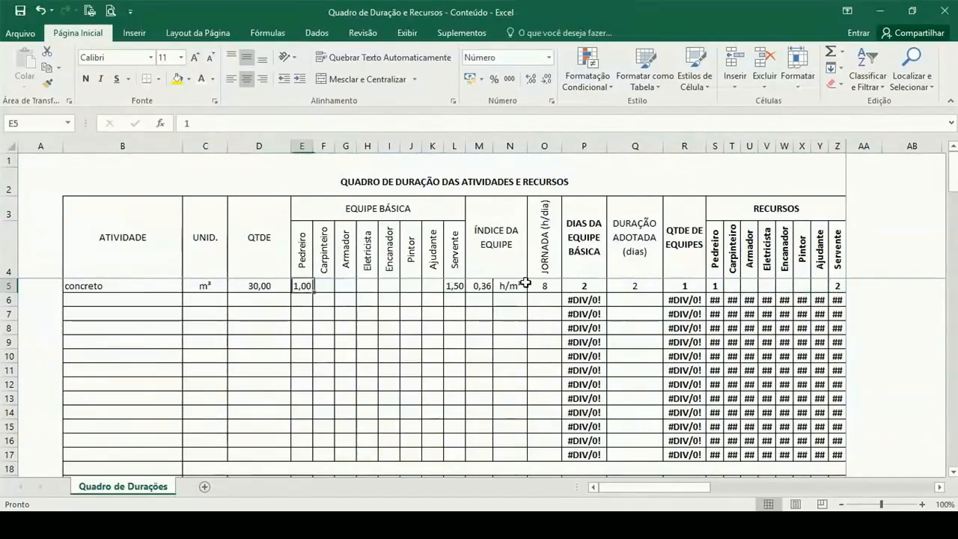
key("Right")
type("10")
key("Return")
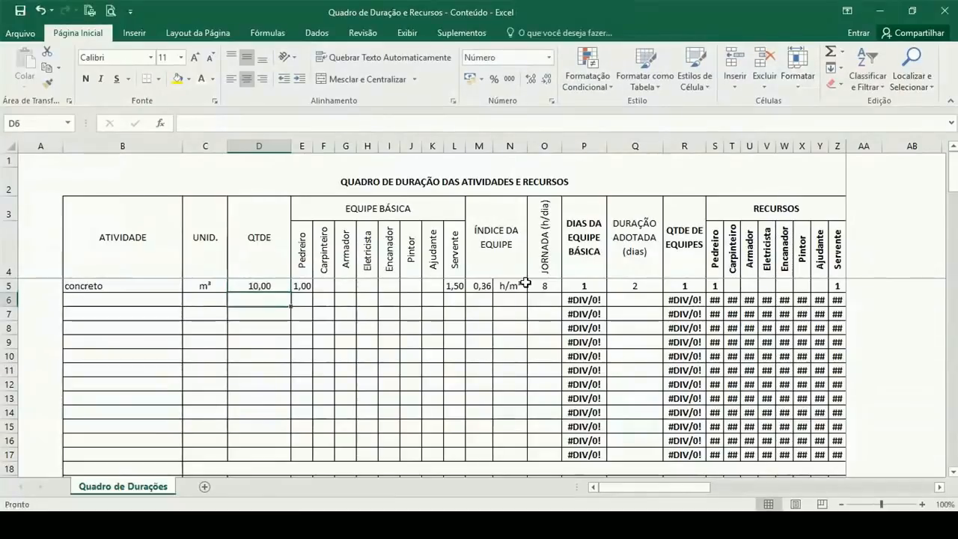
Set the adopted duration in Q5 to 1 day for the 10 m³ concreto quantity.
key("Up")
key("Right")
key("Right")
key("Right")
key("Right")
key("Right")
key("Right")
key("Right")
key("Right")
key("Right")
key("Right")
key("Right")
key("Right")
key("Right")
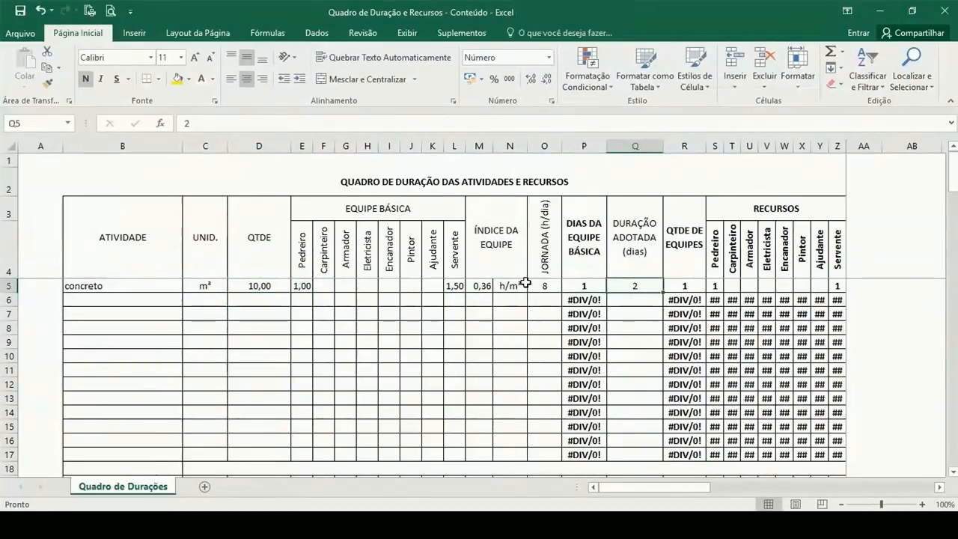
key("Left")
key("Right")
key("Right")
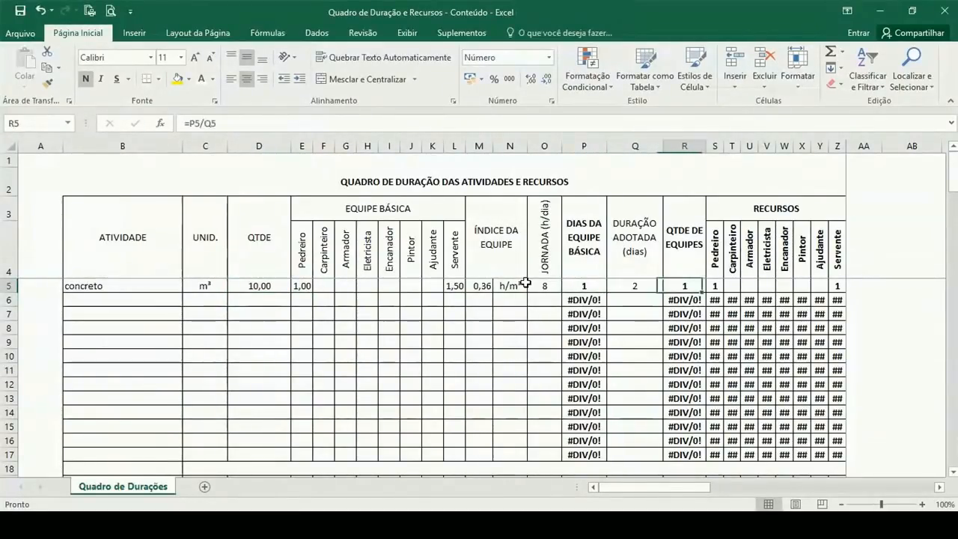
key("Left")
key("Right")
key("Left")
type("1")
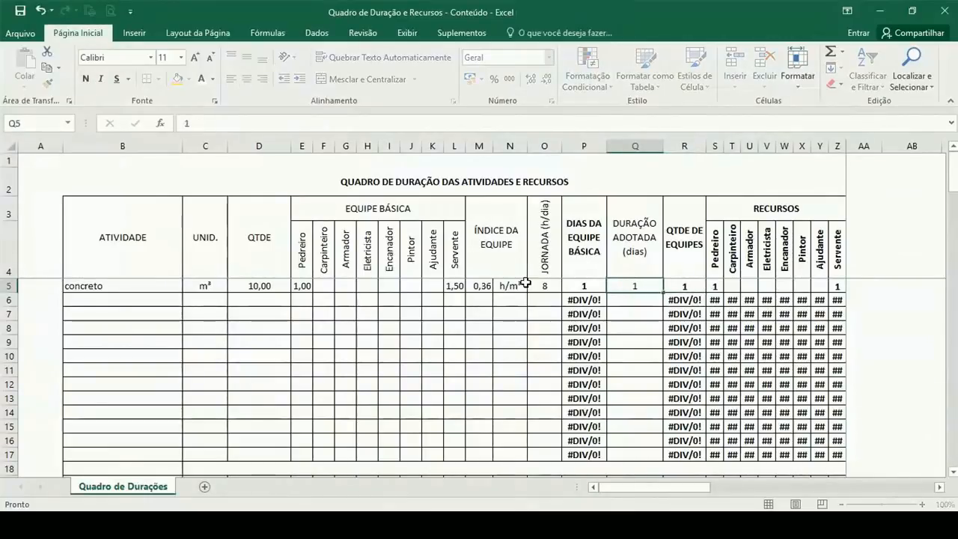
key("Return")
Examine the concreto row's recalculated resources in S5 to Z5 and the helper formula in AA5.
key("Up")
key("Right")
key("Right")
key("Right")
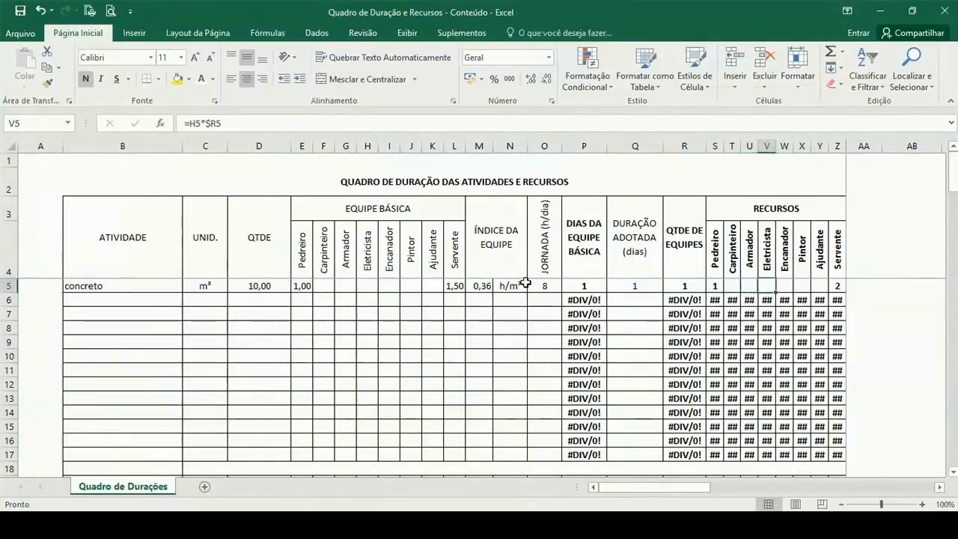
key("Left")
key("Left")
key("Left")
key("Right")
key("Right")
key("Right")
key("Right")
key("Right")
key("Right")
key("Right")
key("Right")
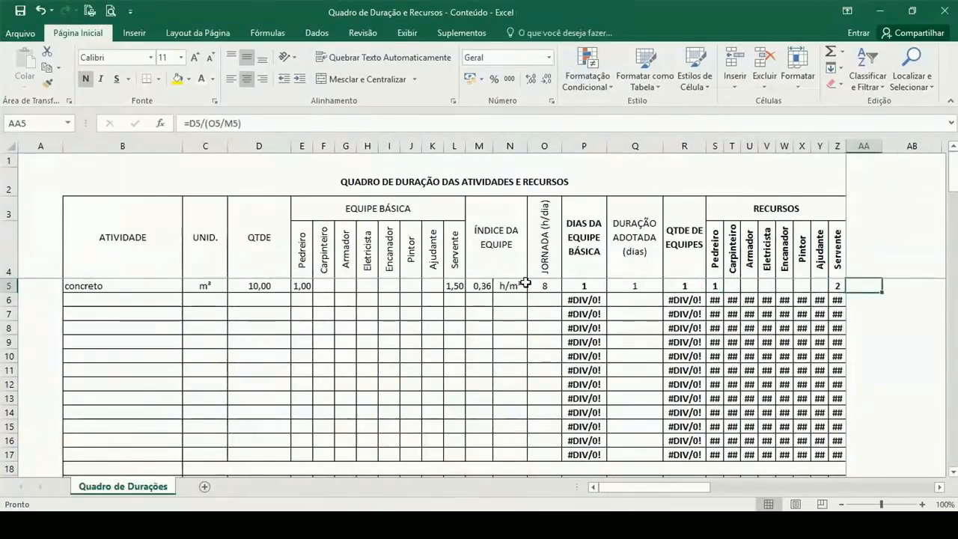
Review the concreto row from the helper cell AA5 back to its quantity in D5.
key("Left")
key("Left")
key("Left")
key("Left")
key("Left")
key("Left")
key("Left")
key("Left")
key("Left")
key("Left")
key("Left")
key("Left")
key("Left")
key("Left")
key("Left")
key("Left")
key("Left")
key("Left")
key("Left")
key("Left")
key("Left")
key("Left")
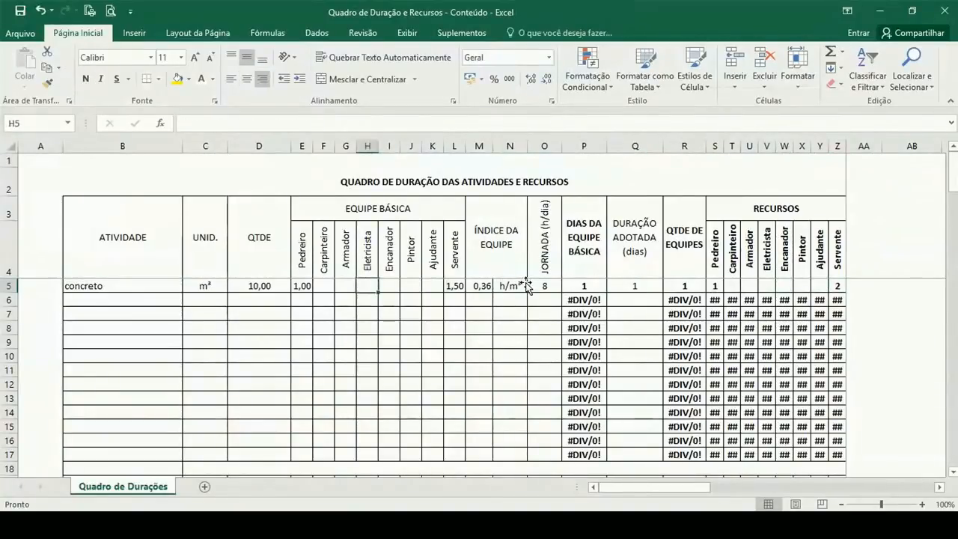
key("Left")
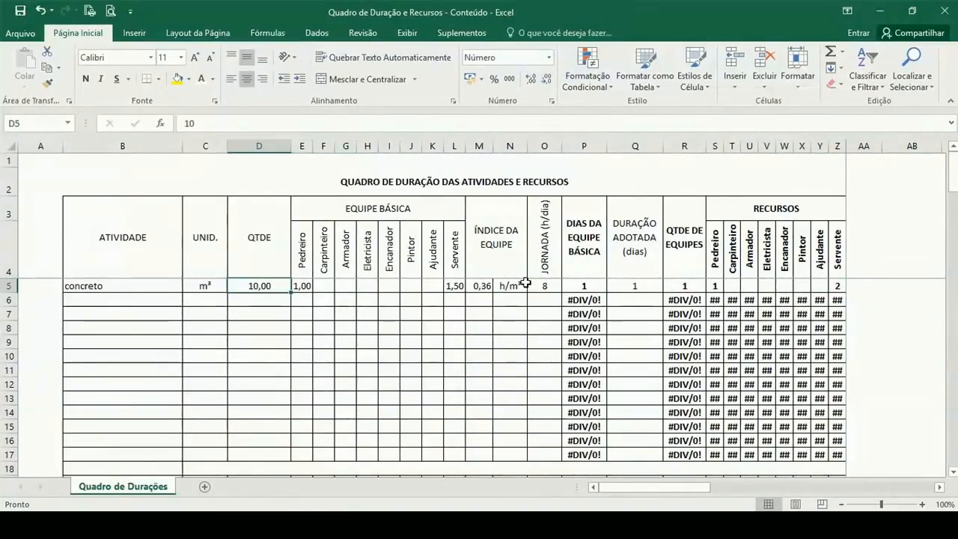
Examine the concreto row's basic team in E5 to L5 and the team index in M5 under its heading.
key("Right")
key("Right")
key("Right")
key("Right")
key("Right")
key("Right")
key("Right")
key("Right")
key("Right")
key("Right")
key("Right")
key("Right")
key("Left")
key("Left")
key("Left")
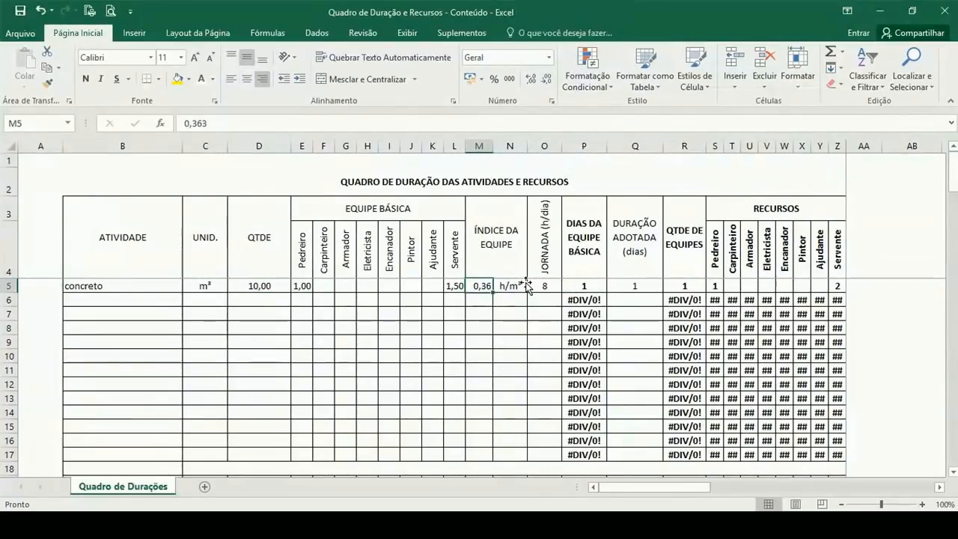
key("Up")
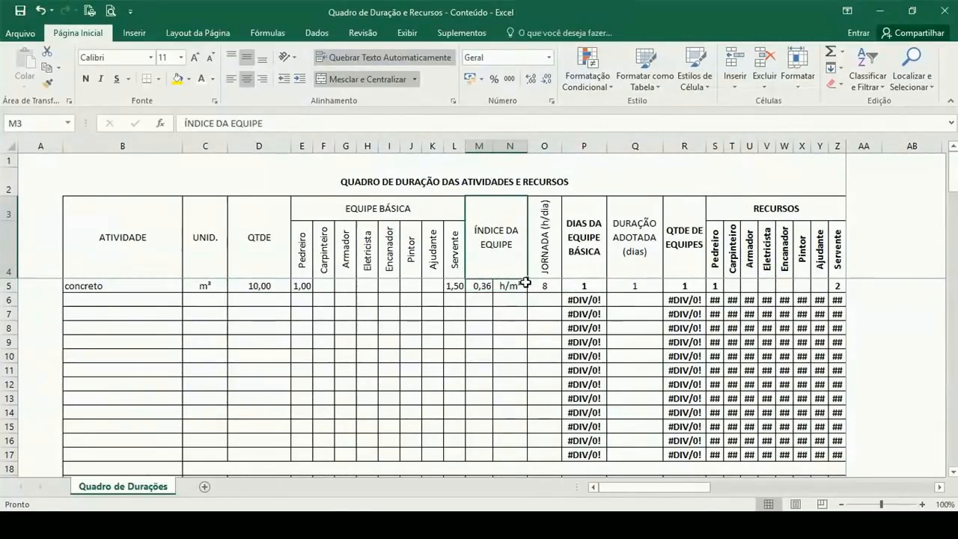
key("Down")
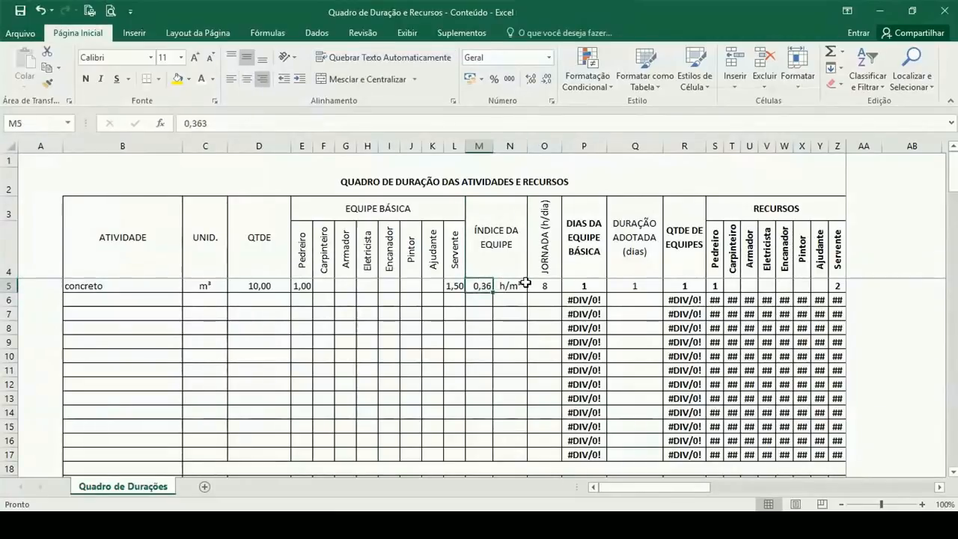
Check the concreto row's adopted duration in Q5, the resource formulas in S5 to Z5 and the team quantity formula in R5.
key("Right")
key("Right")
key("Right")
key("Right")
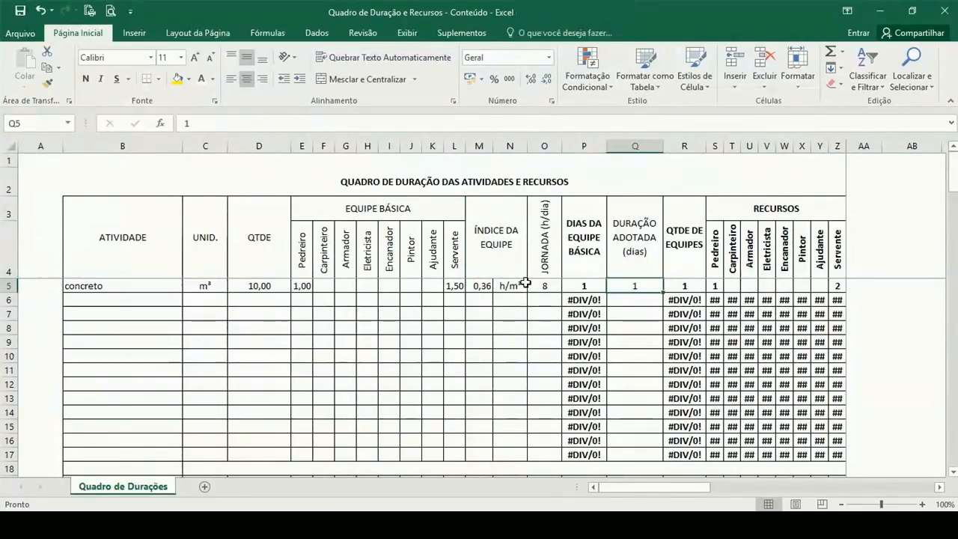
key("Right")
key("Right")
key("Right")
key("Right")
key("Right")
key("Right")
key("Right")
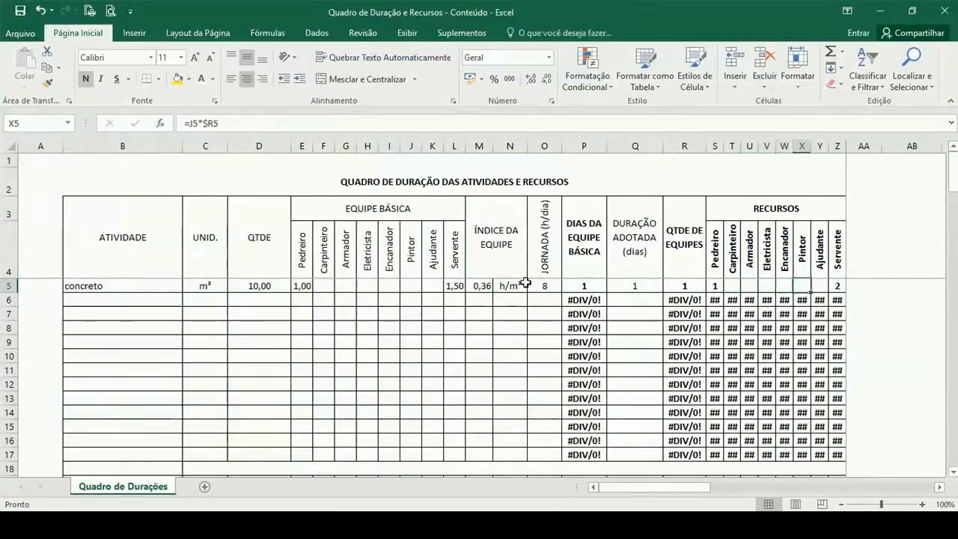
key("Right")
key("Right")
key("Left")
key("Left")
key("Left")
key("Left")
key("Left")
key("Left")
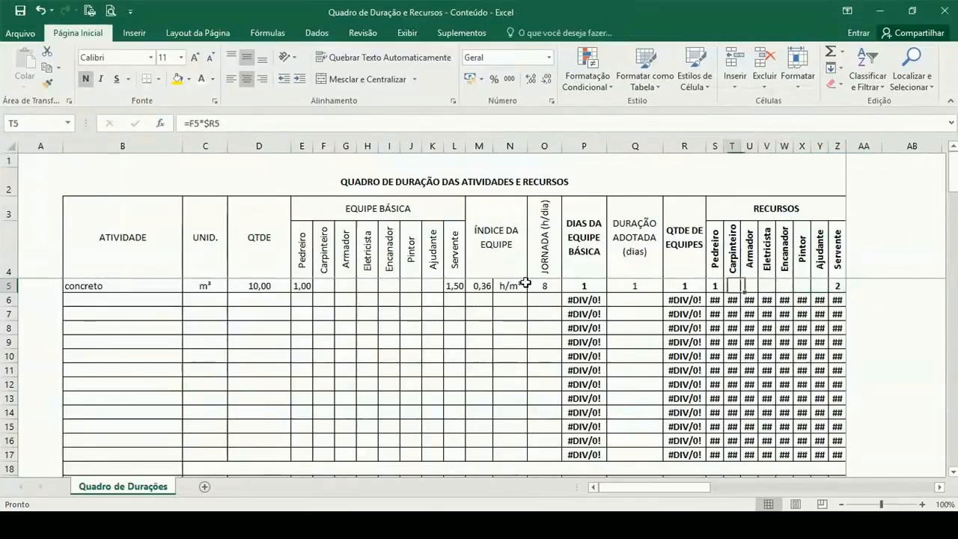
key("Left")
key("Left")
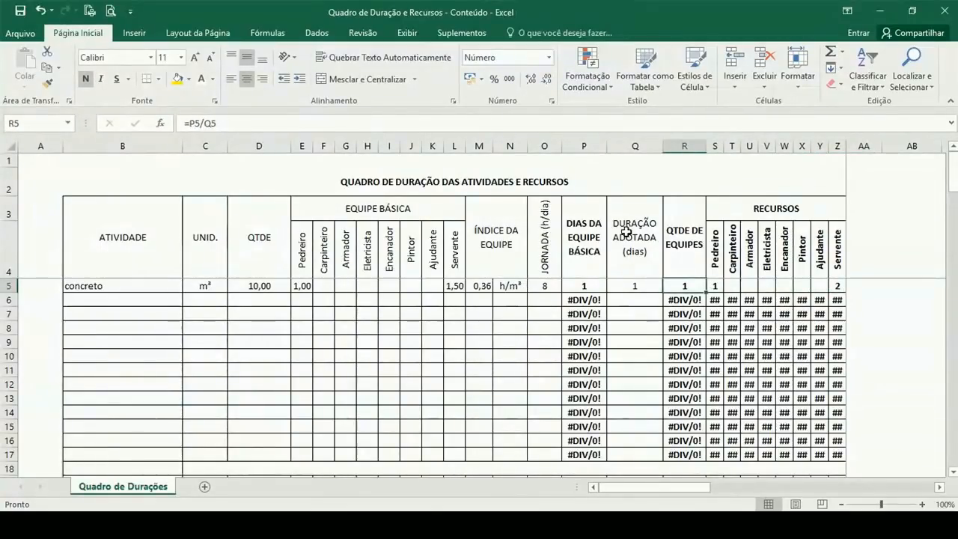
Inspect the adopted duration column Q and its concreto entry in Q5.
left_click(625, 232)
left_click(633, 285)
left_click(631, 147)
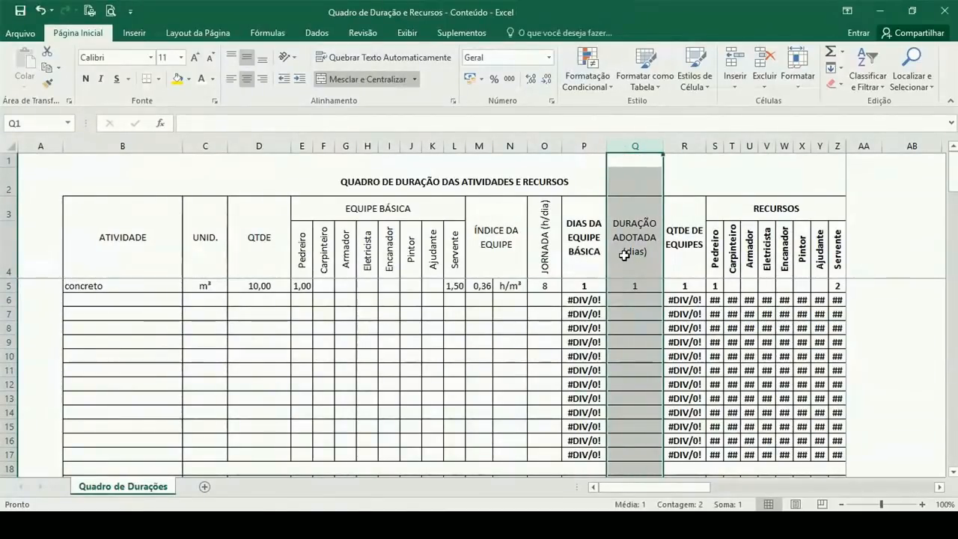
left_click(643, 286)
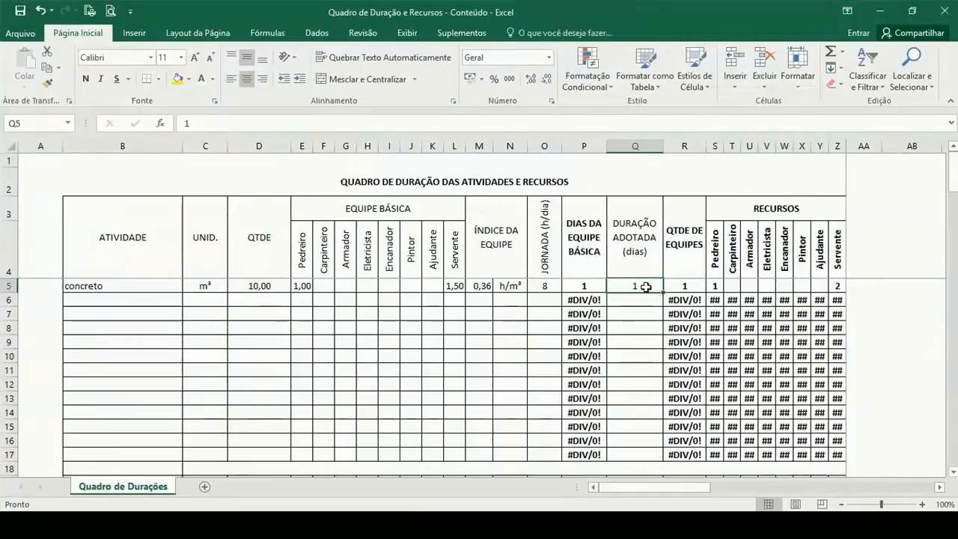
Review the concreto inputs between the quantity in D5 and the adopted duration in Q5, including team, index and workday.
key("Left")
key("Left")
key("Left")
key("Left")
key("Left")
key("Left")
key("Left")
key("Left")
key("Left")
key("Left")
key("Left")
key("Left")
key("Left")
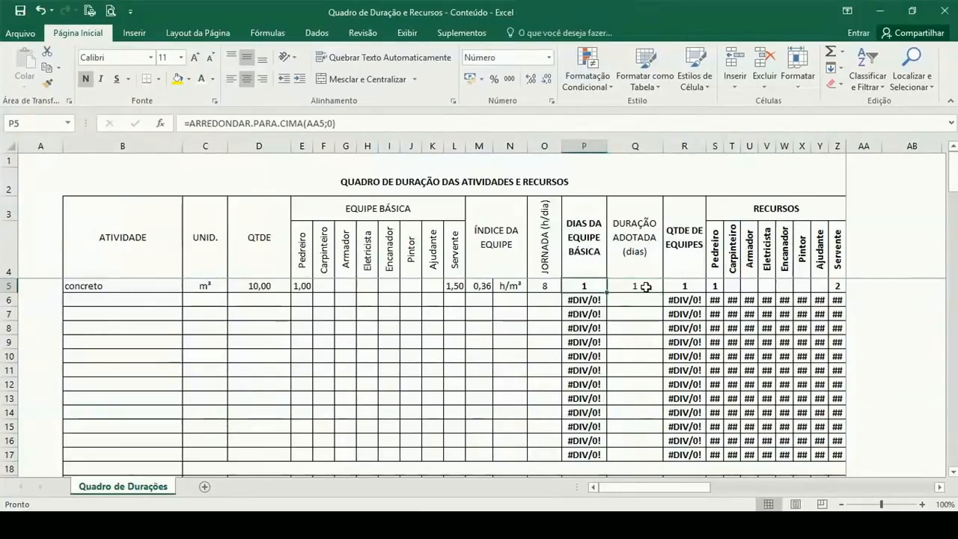
key("Right")
key("Right")
key("Right")
key("Right")
key("Right")
key("Right")
key("Right")
key("Right")
key("Right")
key("Right")
key("Right")
key("Right")
key("Right")
key("Right")
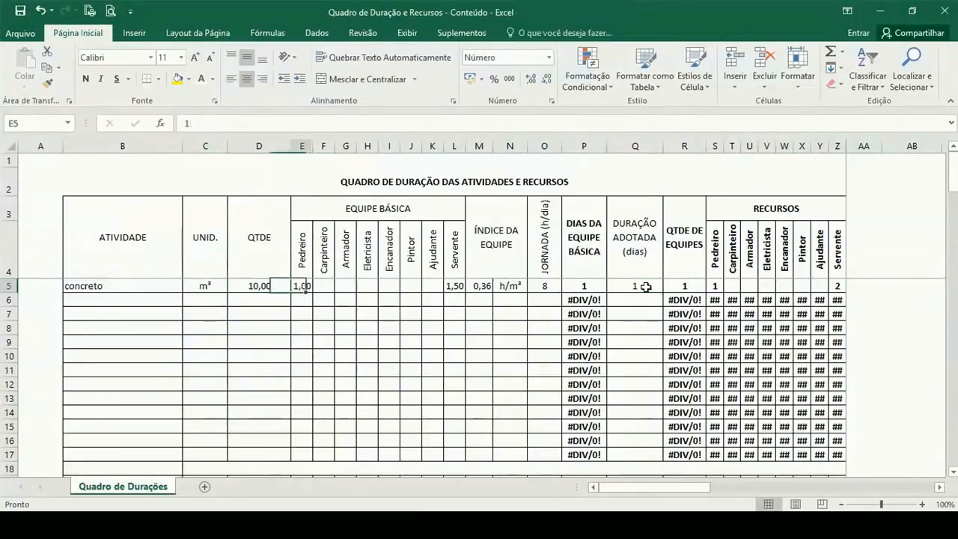
key("Left")
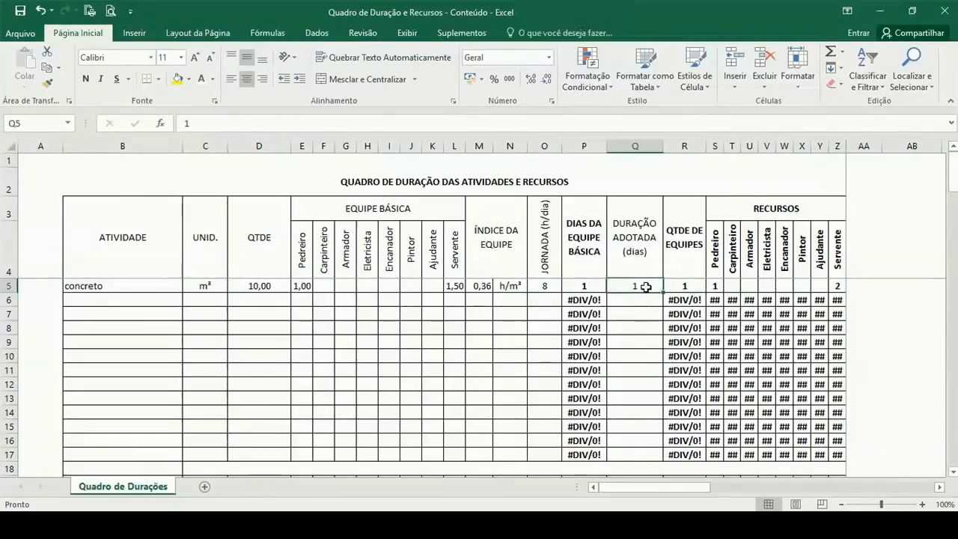